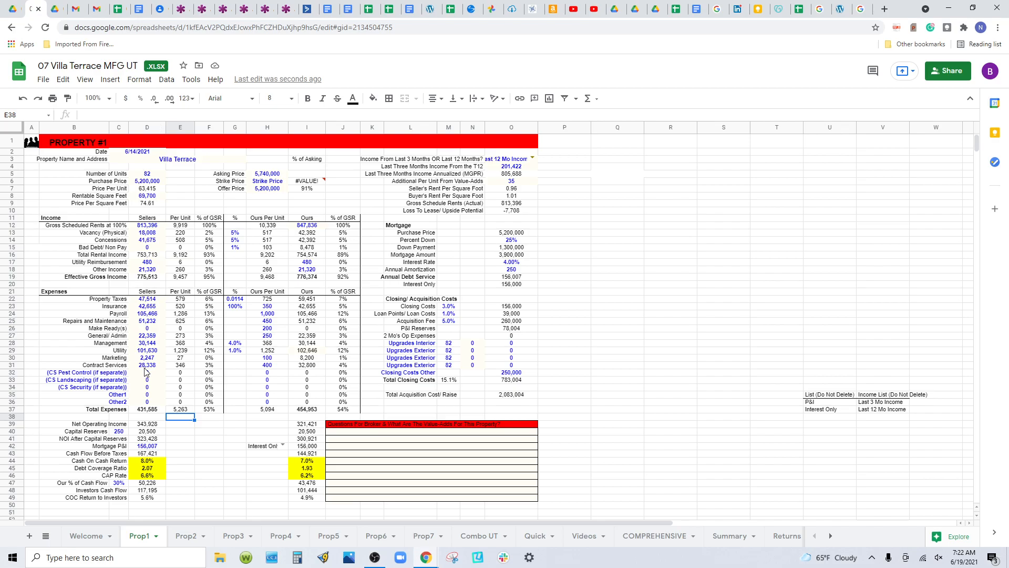
Set our per-unit payroll expense to 1200 on the Prop1 sheet.
{"action": "left_click", "coordinate": [267, 313]}
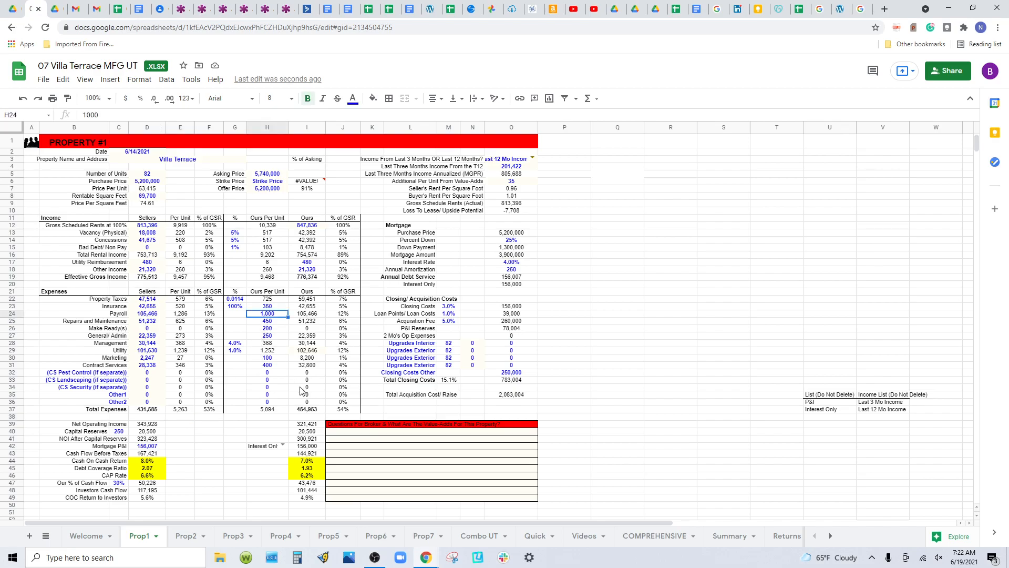
{"action": "type", "text": "1200"}
{"action": "key", "text": "Tab"}
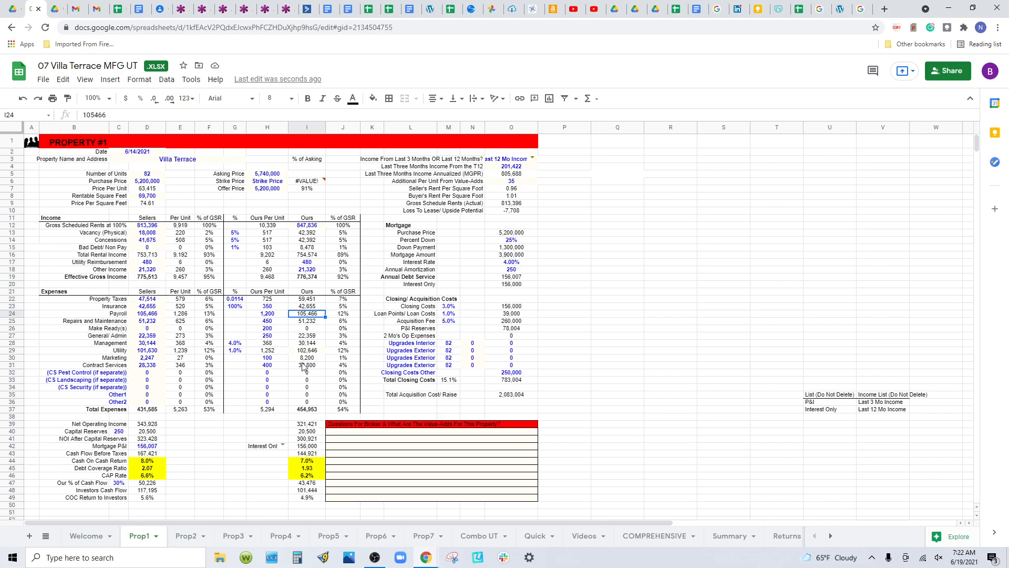
{"action": "left_click", "coordinate": [303, 321]}
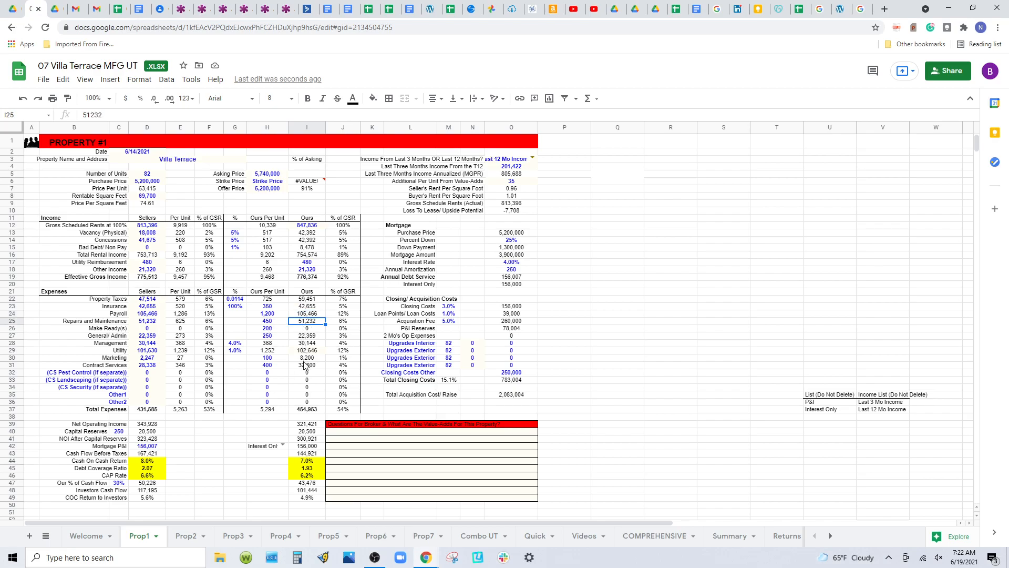
Try 520 as our per-unit insurance expense on the Prop1 sheet and restore it to 350.
{"action": "left_click", "coordinate": [268, 306]}
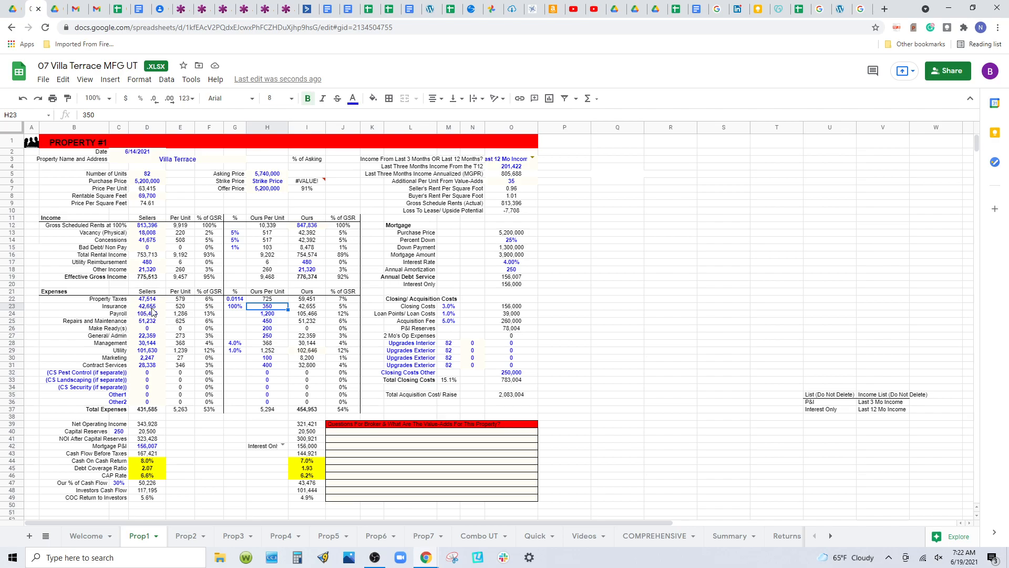
{"action": "left_click", "coordinate": [299, 308]}
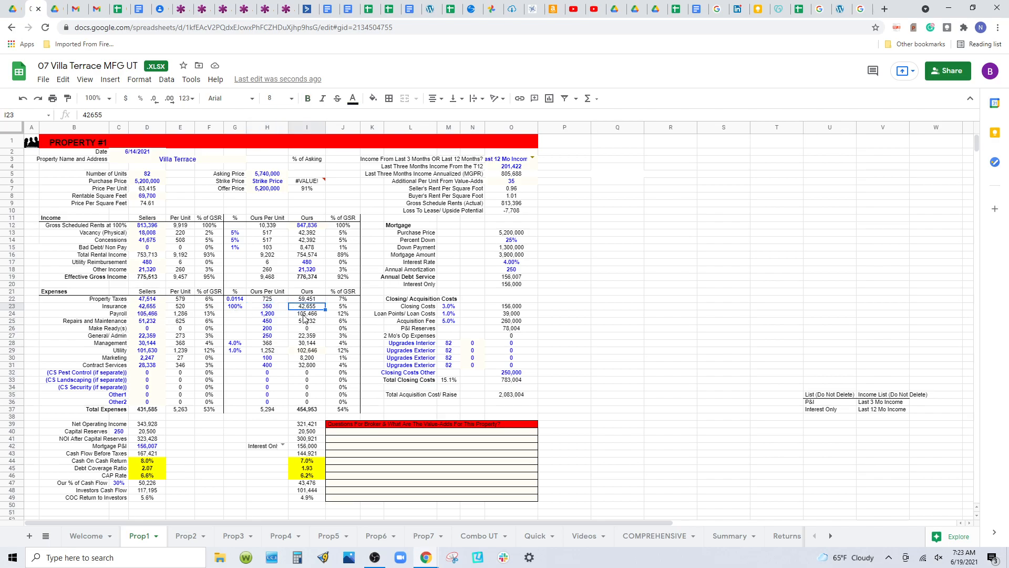
{"action": "left_click", "coordinate": [272, 308]}
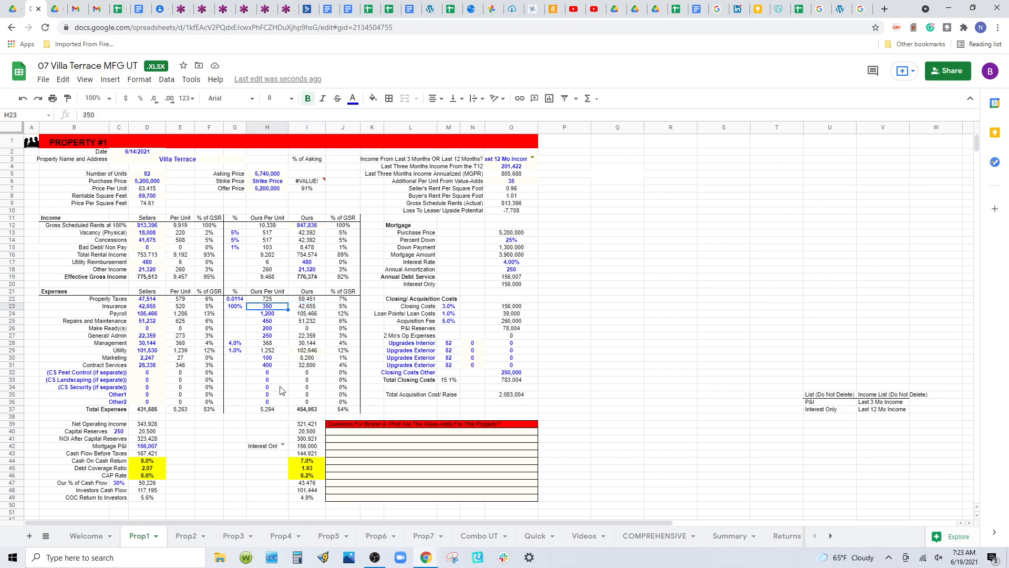
{"action": "type", "text": "520"}
{"action": "key", "text": "Tab"}
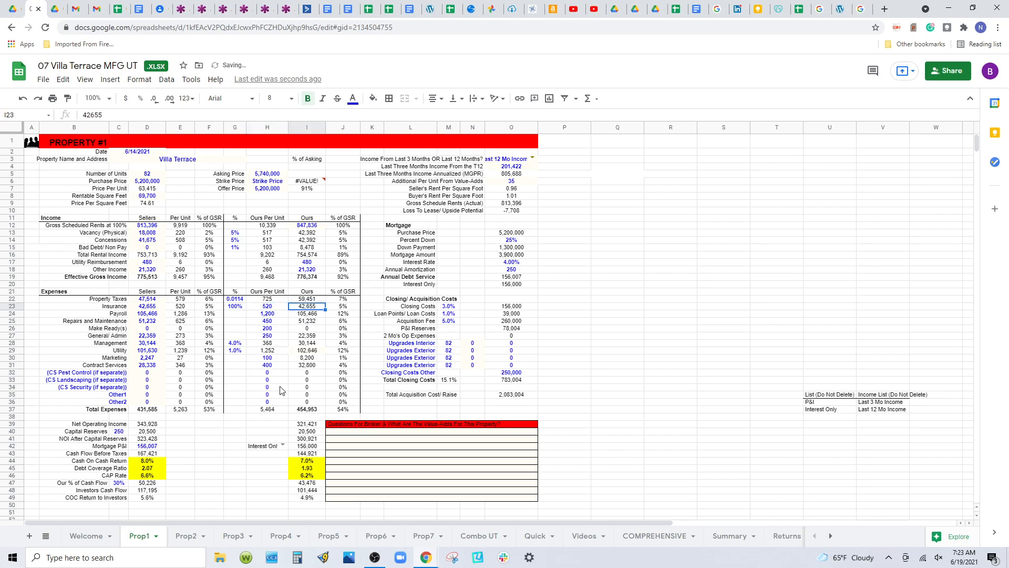
{"action": "left_click", "coordinate": [275, 307]}
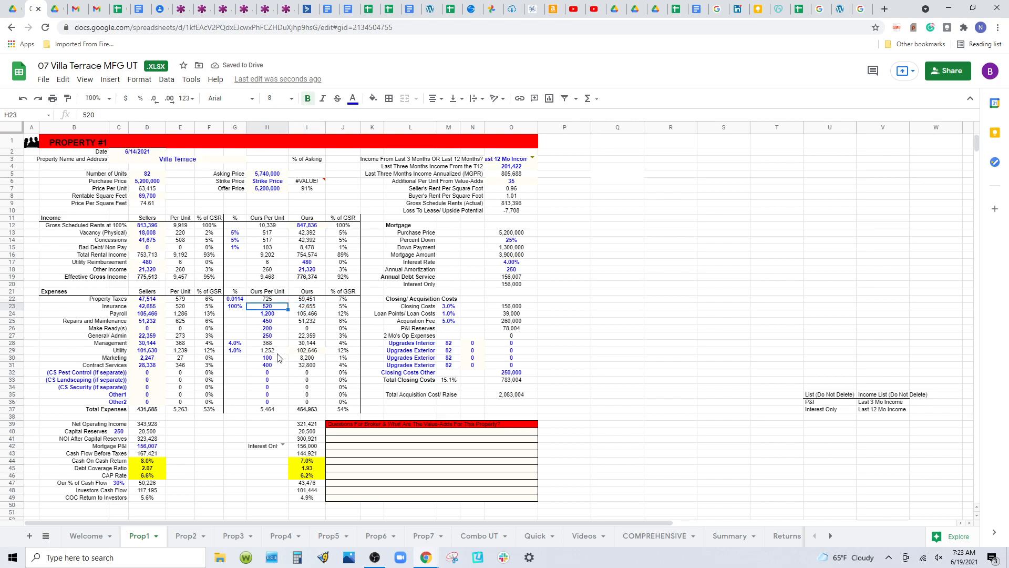
{"action": "type", "text": "350"}
{"action": "key", "text": "Tab"}
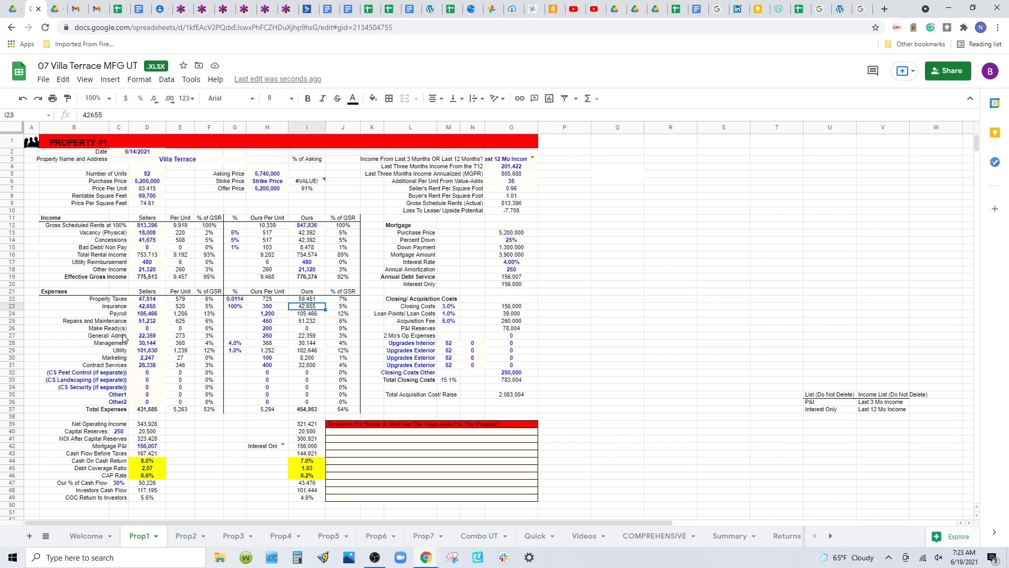
Open the free Portfolio Trainer underwriting template from the multifamilygeeks.com page and download it as a Microsoft Excel (.xlsx) file.
{"action": "left_click", "coordinate": [841, 10]}
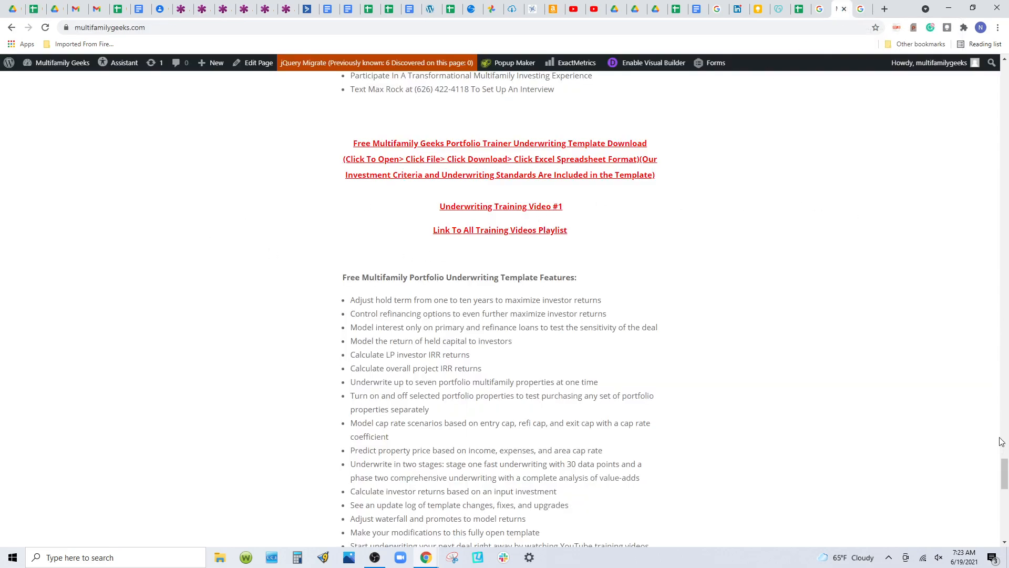
{"action": "mouse_move", "coordinate": [1004, 463]}
{"action": "left_mouse_down"}
{"action": "mouse_move", "coordinate": [1005, 67]}
{"action": "mouse_move", "coordinate": [995, 470]}
{"action": "mouse_move", "coordinate": [991, 456]}
{"action": "left_mouse_up"}
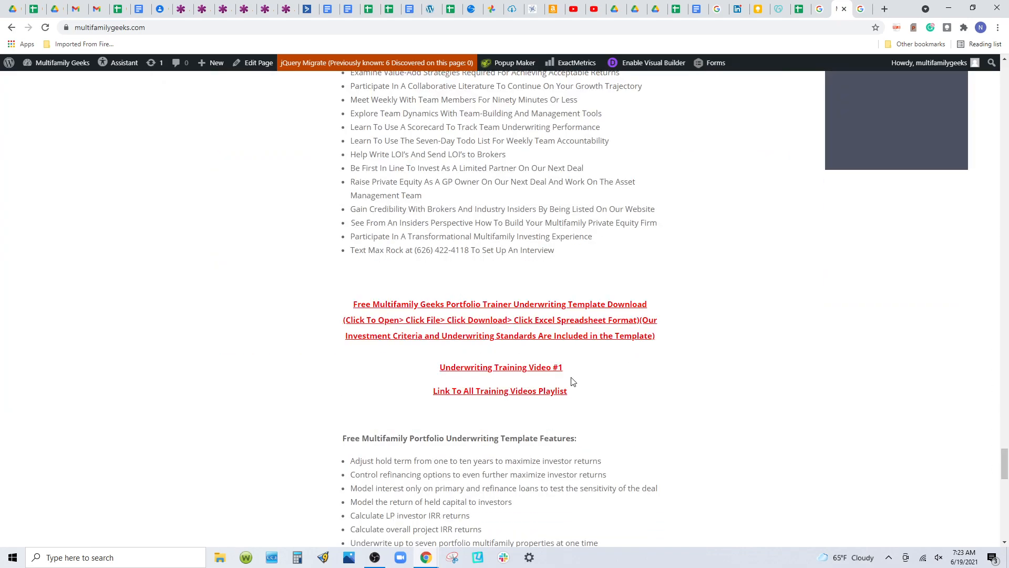
{"action": "left_click", "coordinate": [539, 323]}
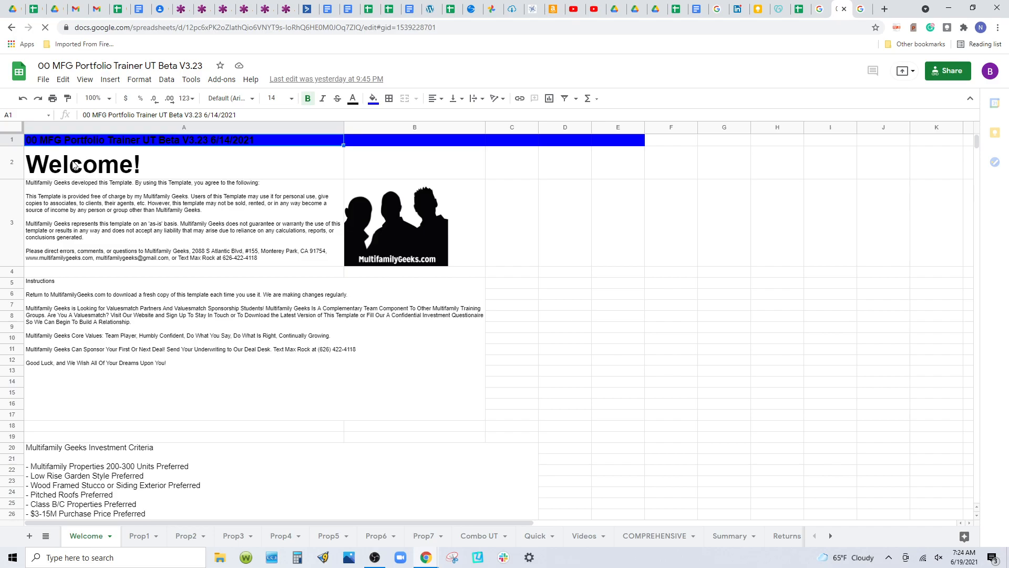
{"action": "key", "text": "alt+f"}
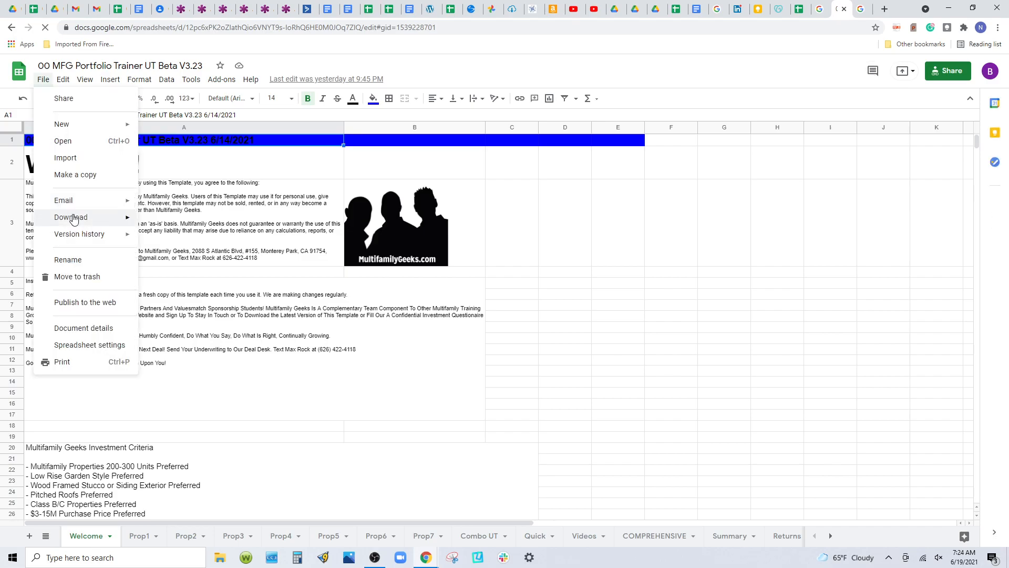
{"action": "mouse_move", "coordinate": [73, 219]}
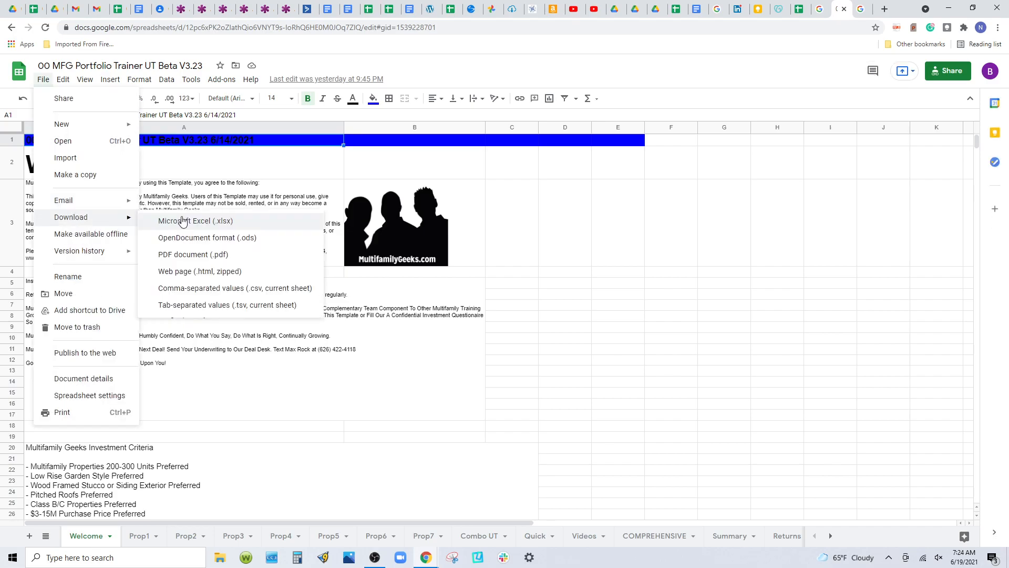
{"action": "left_click", "coordinate": [183, 221]}
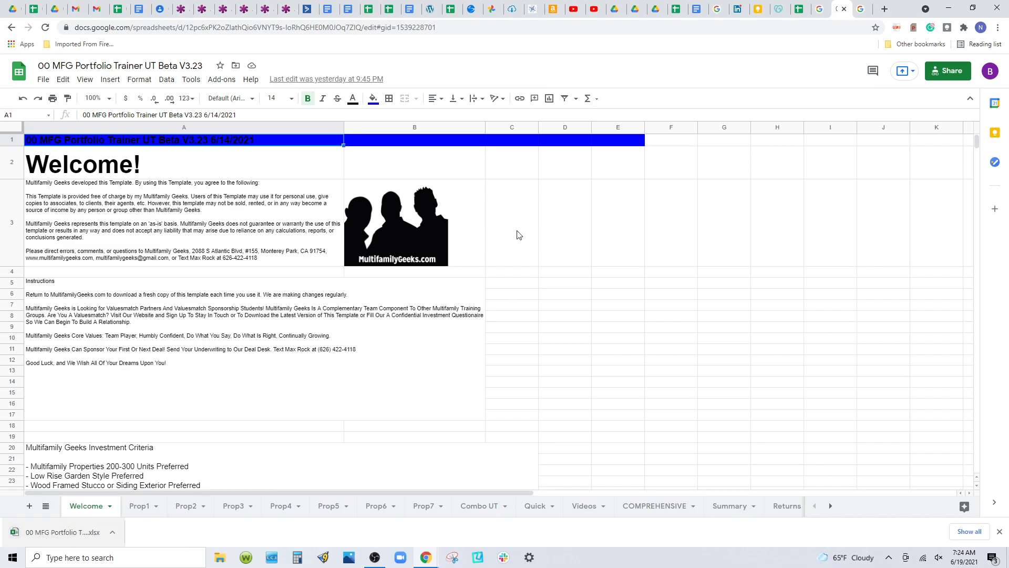
Upload the downloaded file 00 MFG Portfolio Trainer UT Beta V3.23 (4) to the 02-0030 Villa Terrace folder in Google Drive.
{"action": "left_click", "coordinate": [13, 9]}
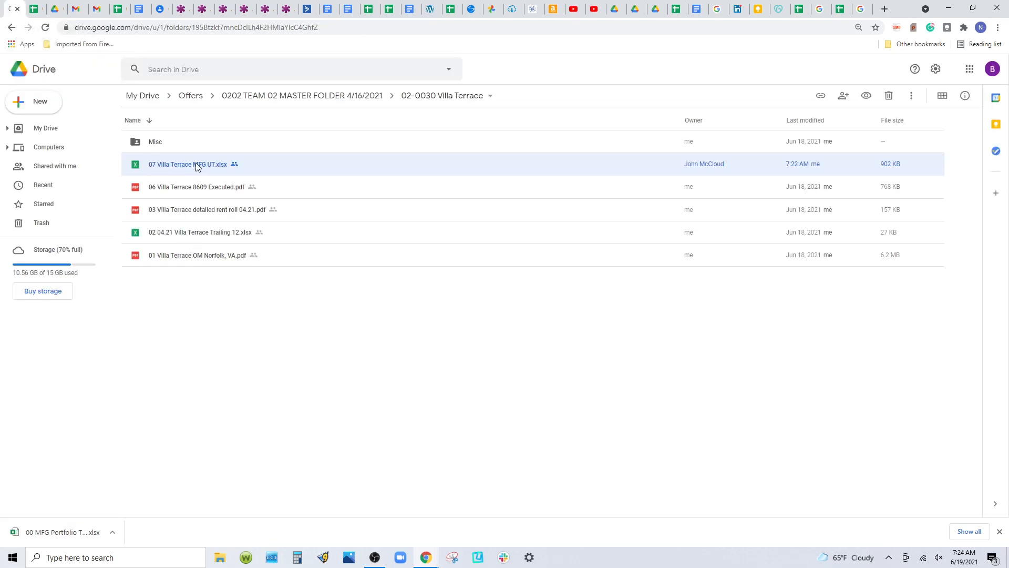
{"action": "left_click", "coordinate": [46, 98]}
{"action": "left_click", "coordinate": [43, 130]}
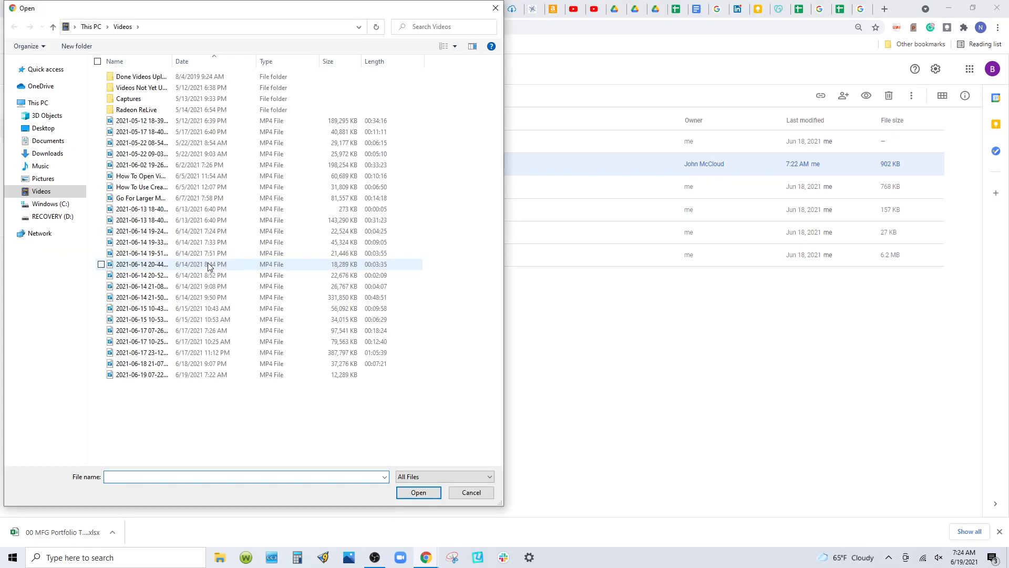
{"action": "left_click", "coordinate": [41, 155]}
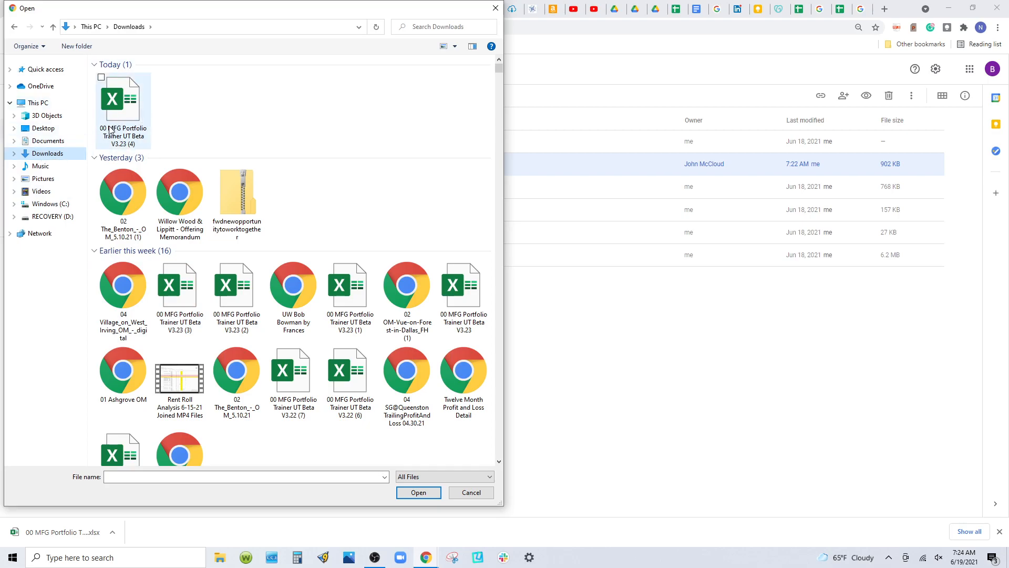
{"action": "left_click", "coordinate": [128, 106]}
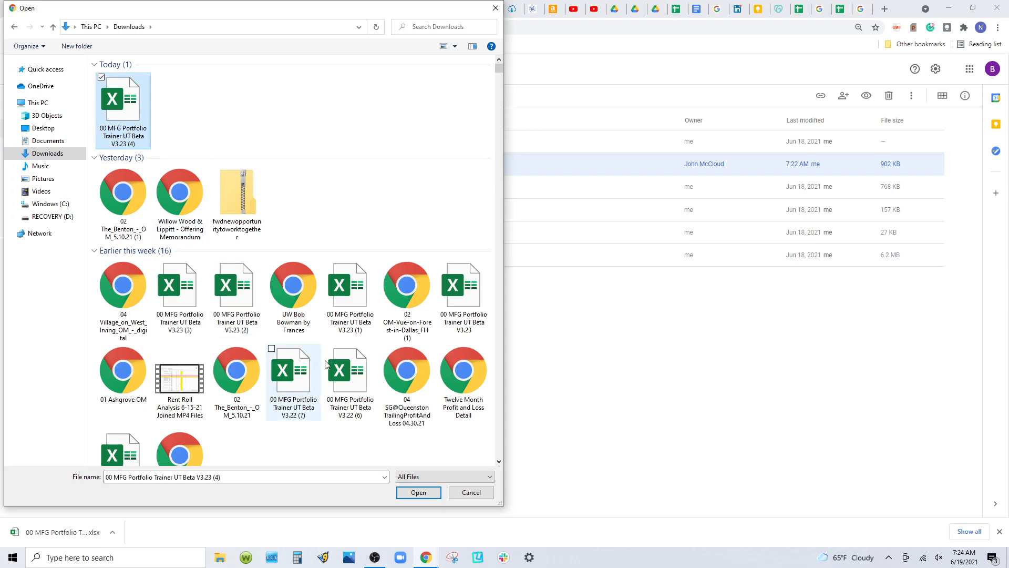
{"action": "left_click", "coordinate": [419, 493]}
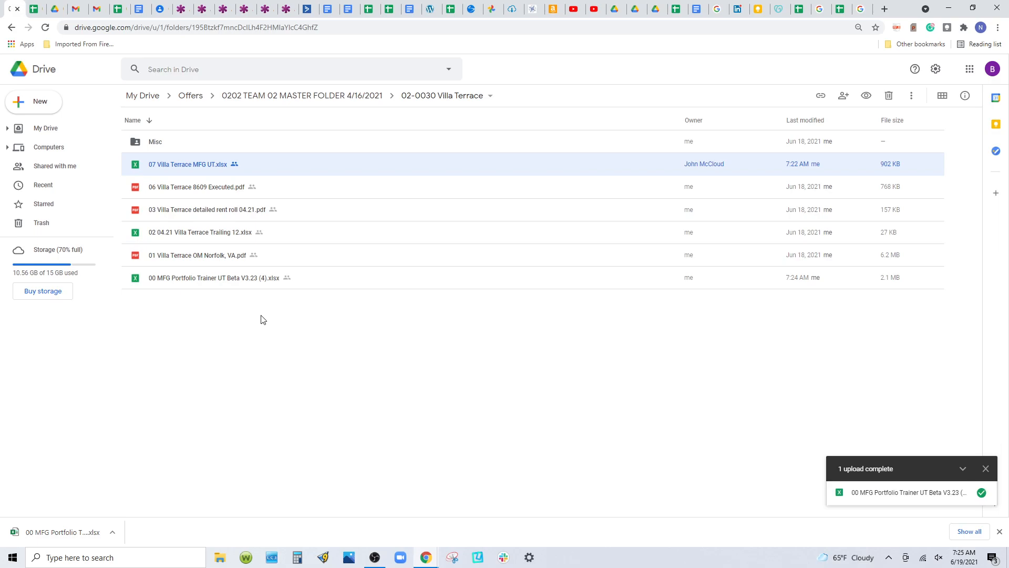
Rename the uploaded template as 00 MFG Portfolio Trainer UT Beta V3.23 NEW CURRENT 6/19/21.
{"action": "left_click", "coordinate": [197, 279]}
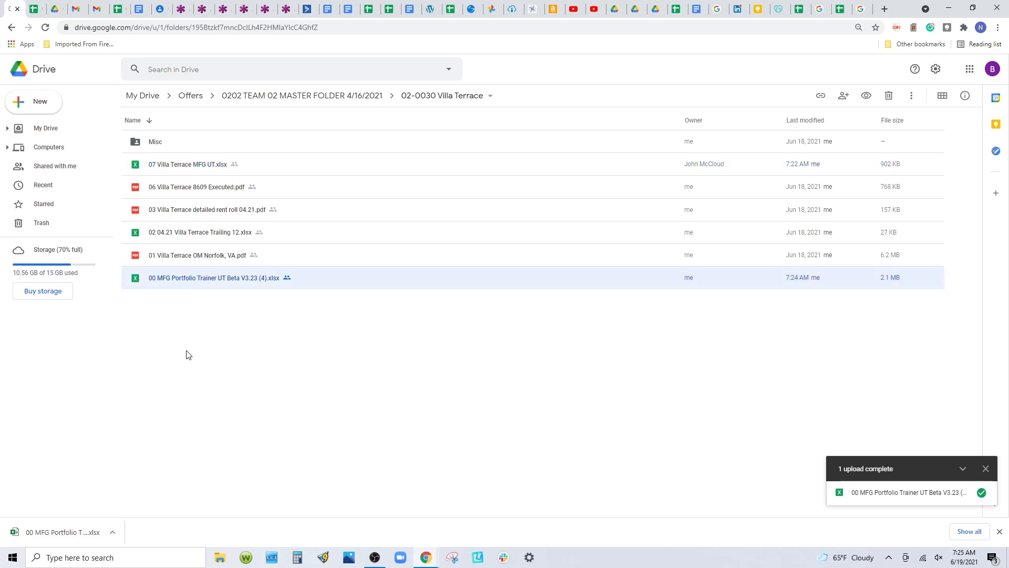
{"action": "right_click", "coordinate": [221, 282]}
{"action": "left_click", "coordinate": [257, 393]}
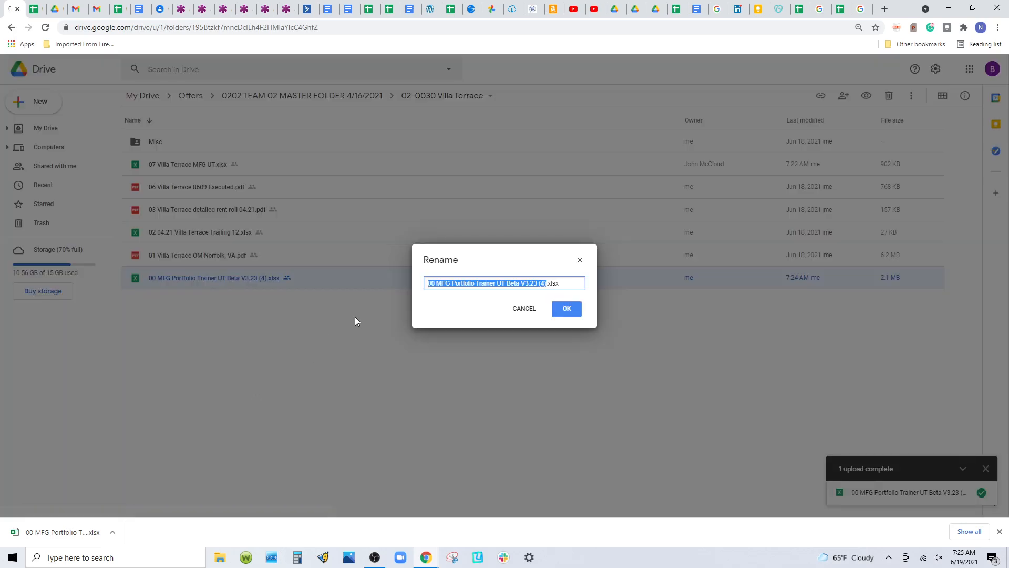
{"action": "left_click", "coordinate": [579, 279]}
{"action": "key", "text": "BackSpace"}
{"action": "key", "text": "BackSpace"}
{"action": "key", "text": "BackSpace"}
{"action": "key", "text": "BackSpace"}
{"action": "key", "text": "BackSpace"}
{"action": "key", "text": "BackSpace"}
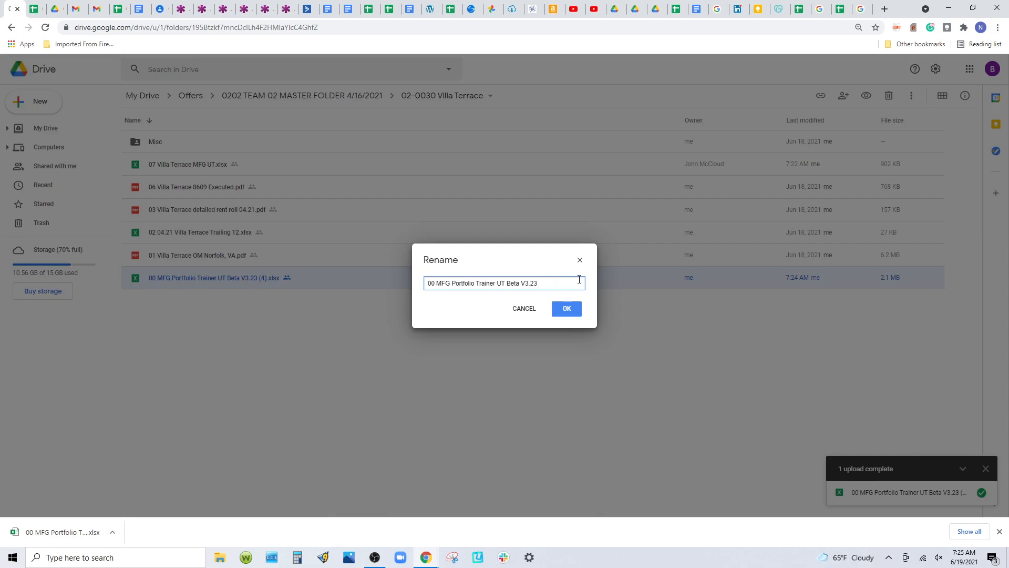
{"action": "type", "text": "NEW"}
{"action": "type", "text": " CURRENT"}
{"action": "type", "text": " 5"}
{"action": "type", "text": "/19/2"}
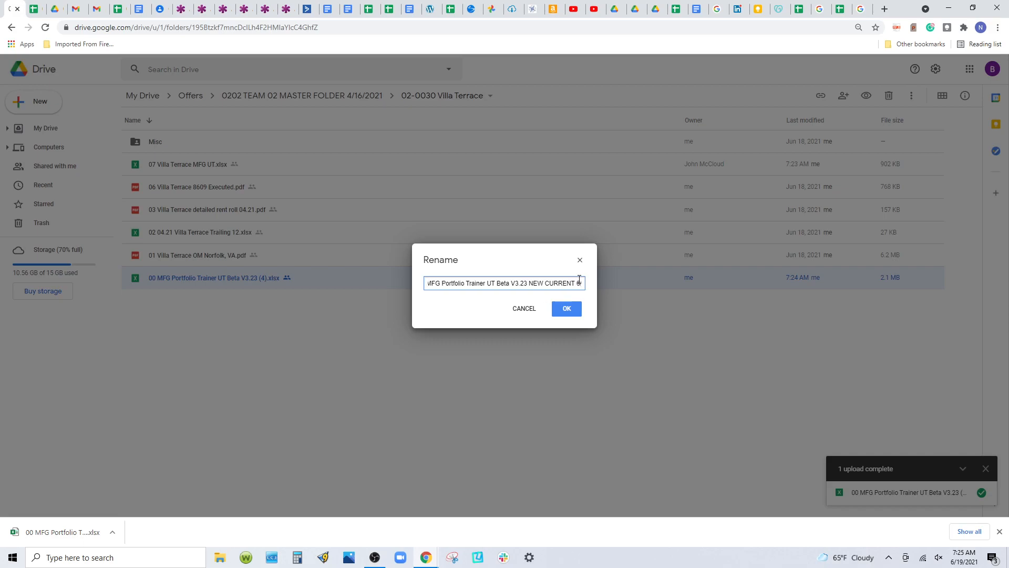
{"action": "type", "text": "1"}
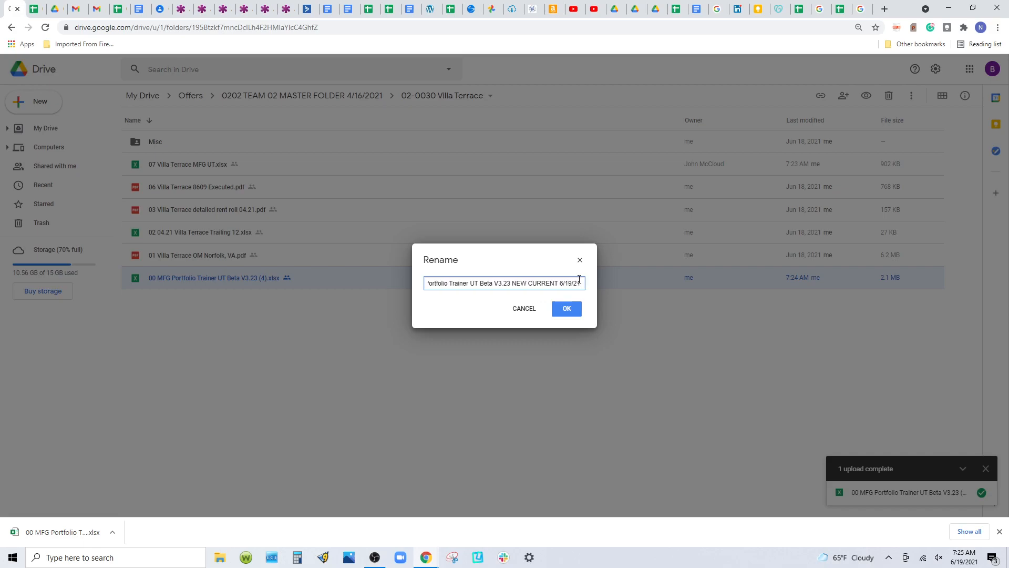
{"action": "key", "text": "BackSpace"}
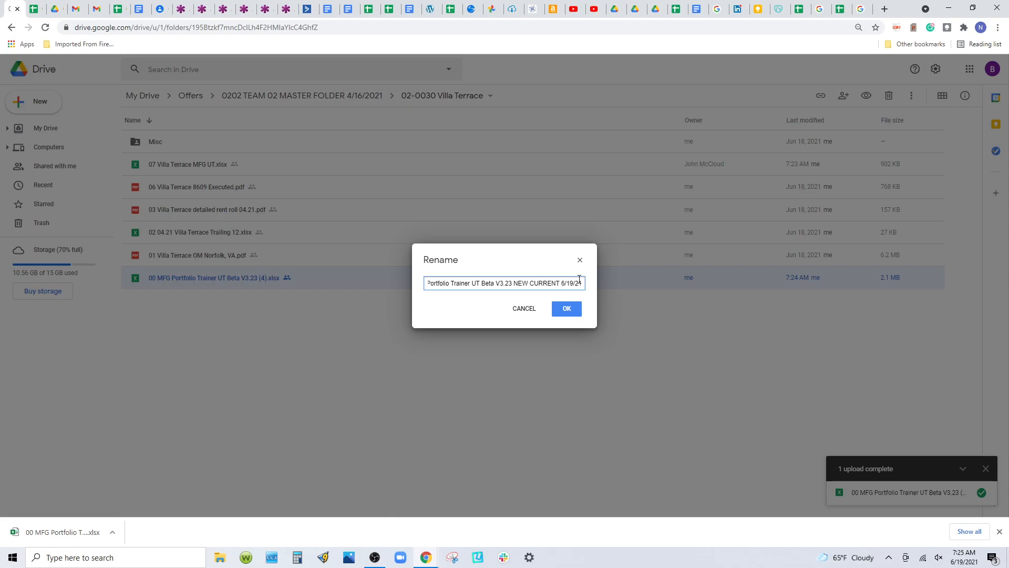
{"action": "left_click", "coordinate": [570, 310]}
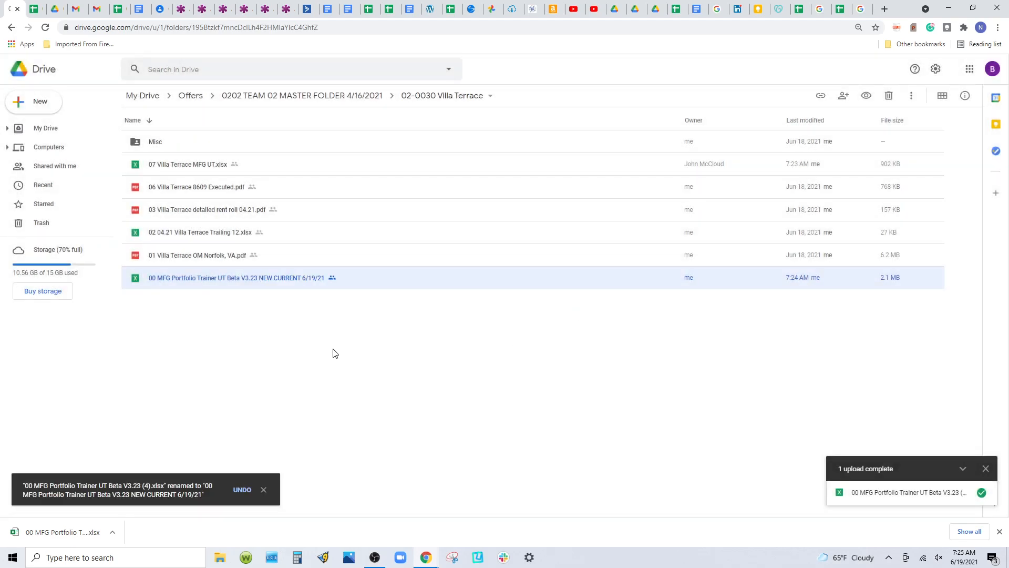
Rename 07 Villa Terrace MFG UT.xlsx as 07 Villa Terrace MFG UT OLD DO NOT USE and check the title in the open spreadsheet.
{"action": "right_click", "coordinate": [199, 166]}
{"action": "left_click", "coordinate": [246, 316]}
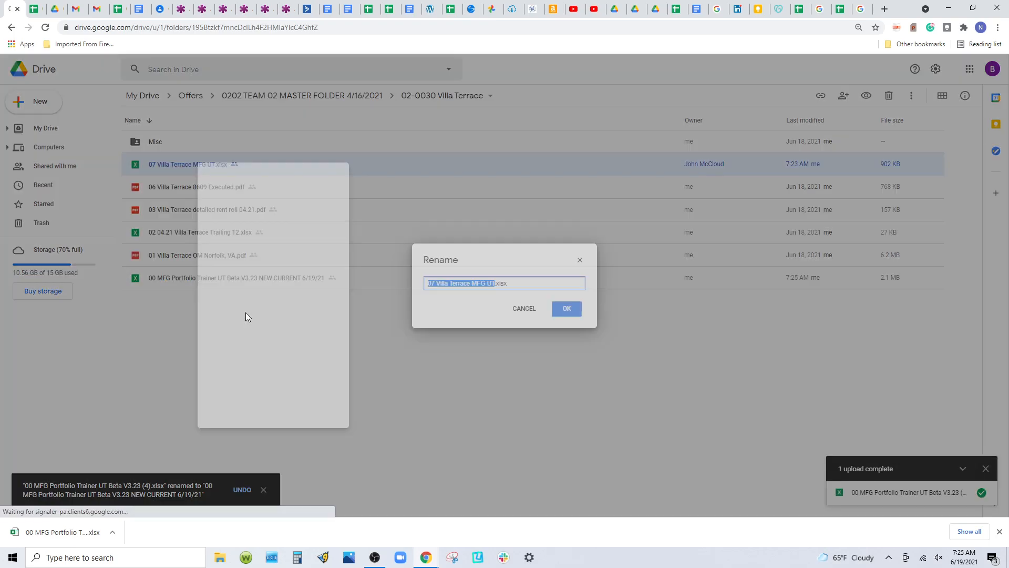
{"action": "left_click", "coordinate": [530, 284]}
{"action": "key", "text": "BackSpace"}
{"action": "key", "text": "BackSpace"}
{"action": "key", "text": "BackSpace"}
{"action": "type", "text": "OLD"}
{"action": "type", "text": "DO NOT USE"}
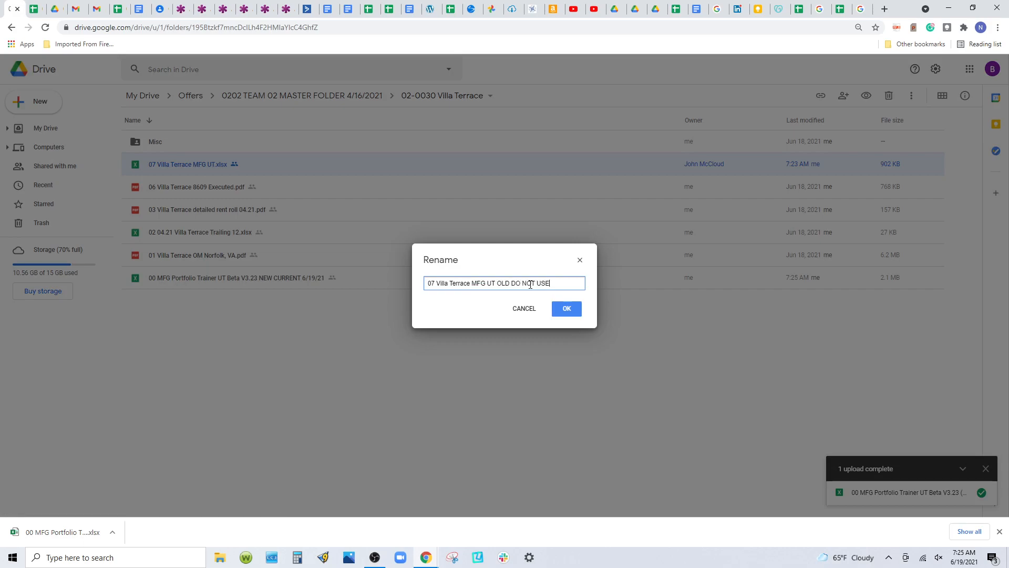
{"action": "left_click", "coordinate": [560, 310]}
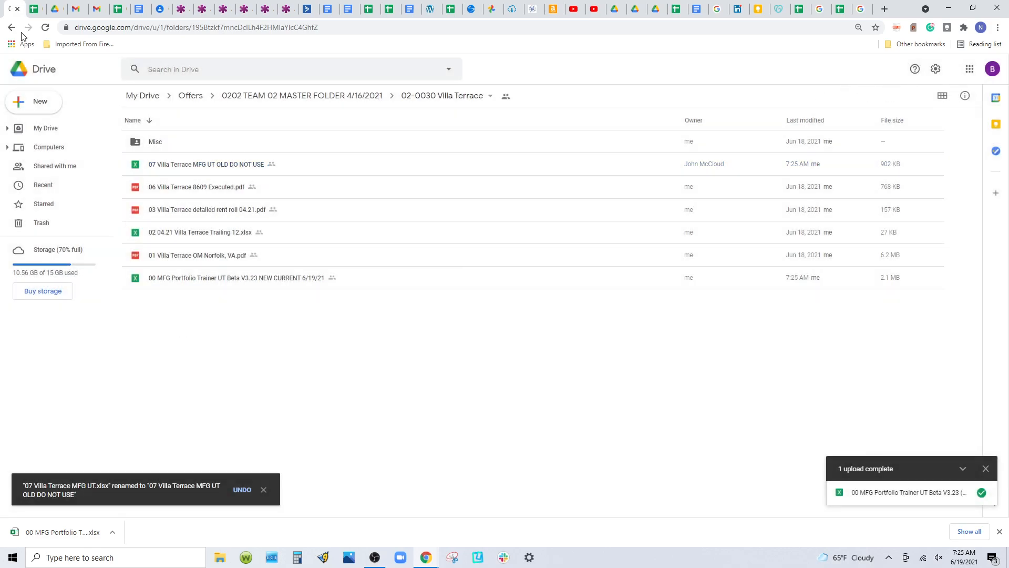
{"action": "left_click", "coordinate": [39, 14]}
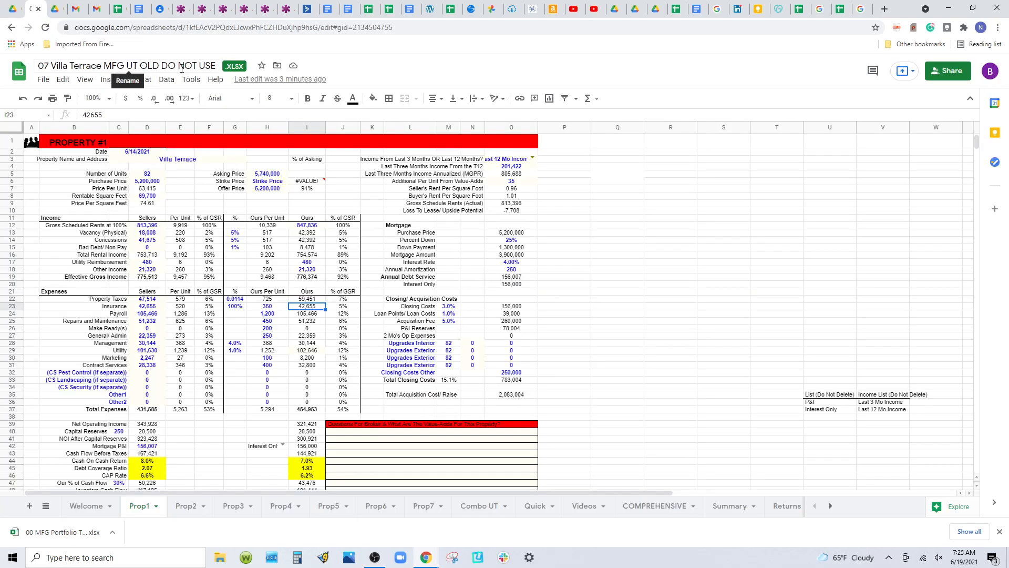
{"action": "left_click", "coordinate": [11, 9]}
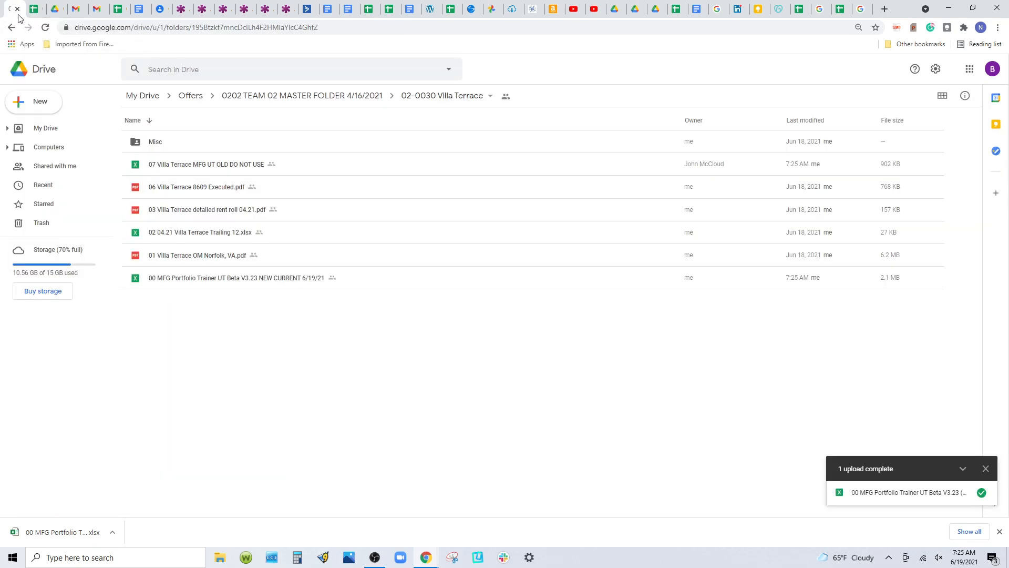
Rename the uploaded template as 08 MFG Portfolio Trainer UT Beta V3.23 NEW CURRENT 6/19/21.
{"action": "right_click", "coordinate": [181, 278]}
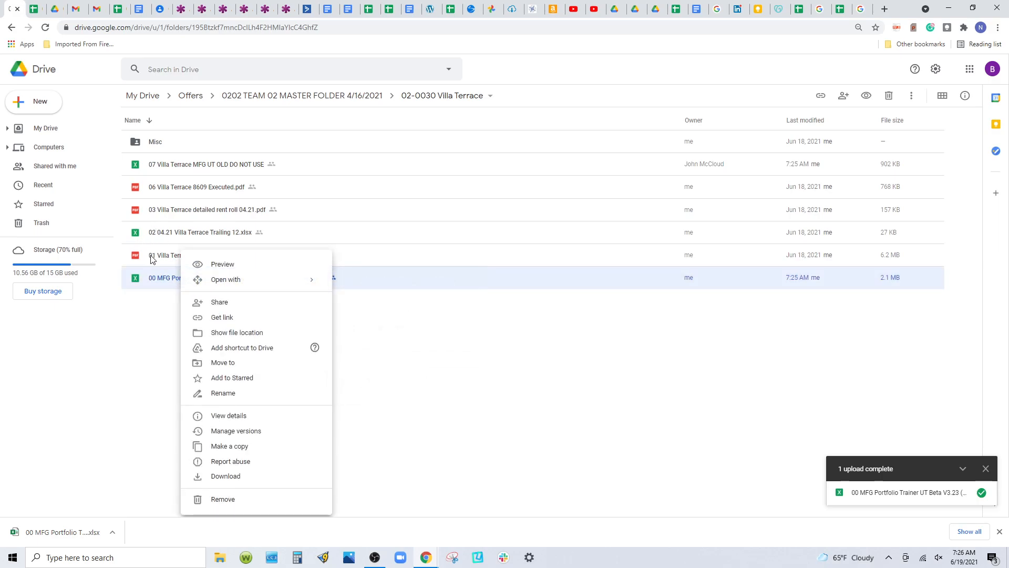
{"action": "left_click", "coordinate": [226, 395]}
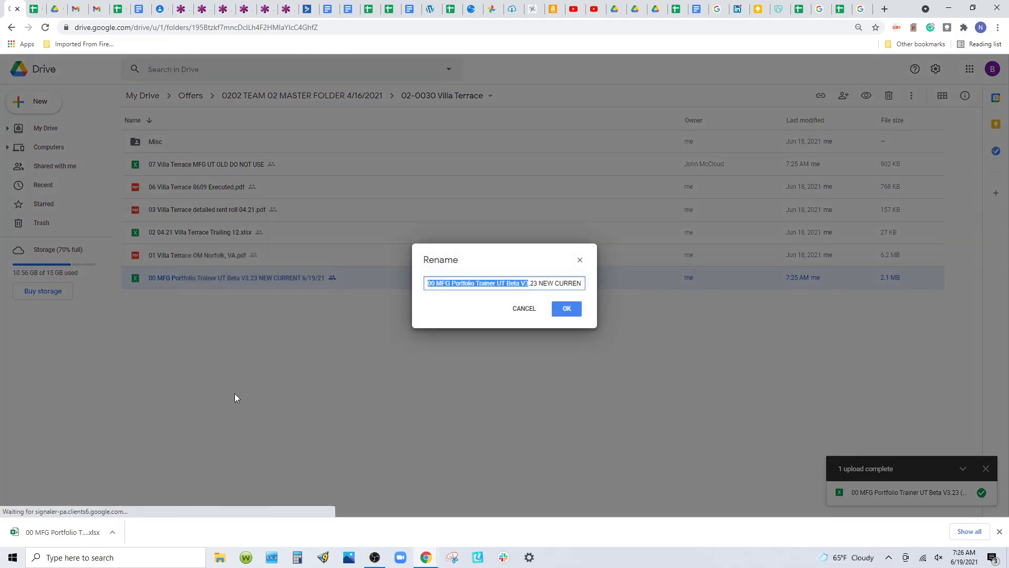
{"action": "left_click", "coordinate": [435, 284]}
{"action": "key", "text": "BackSpace"}
{"action": "type", "text": "8"}
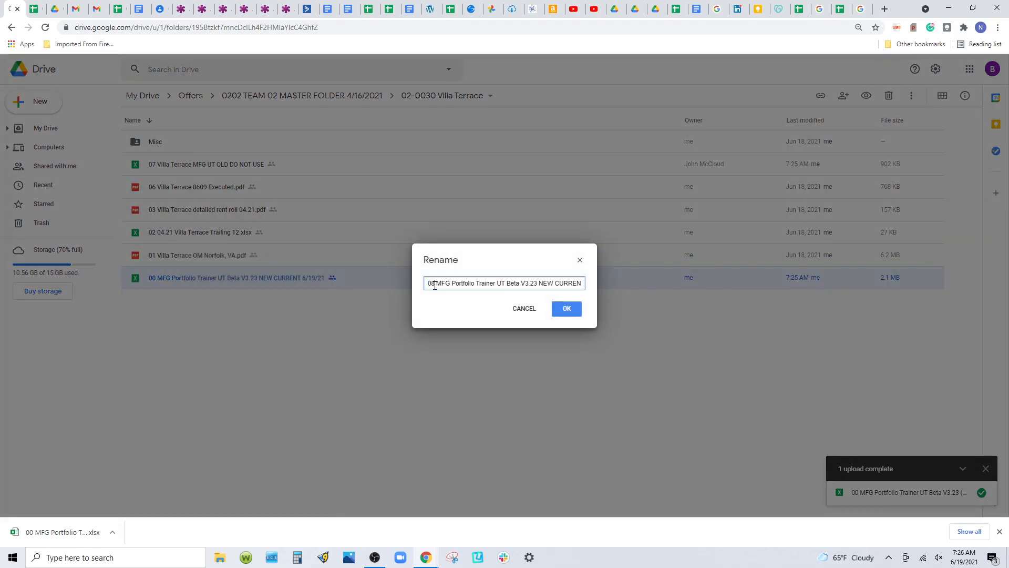
{"action": "left_click", "coordinate": [568, 310]}
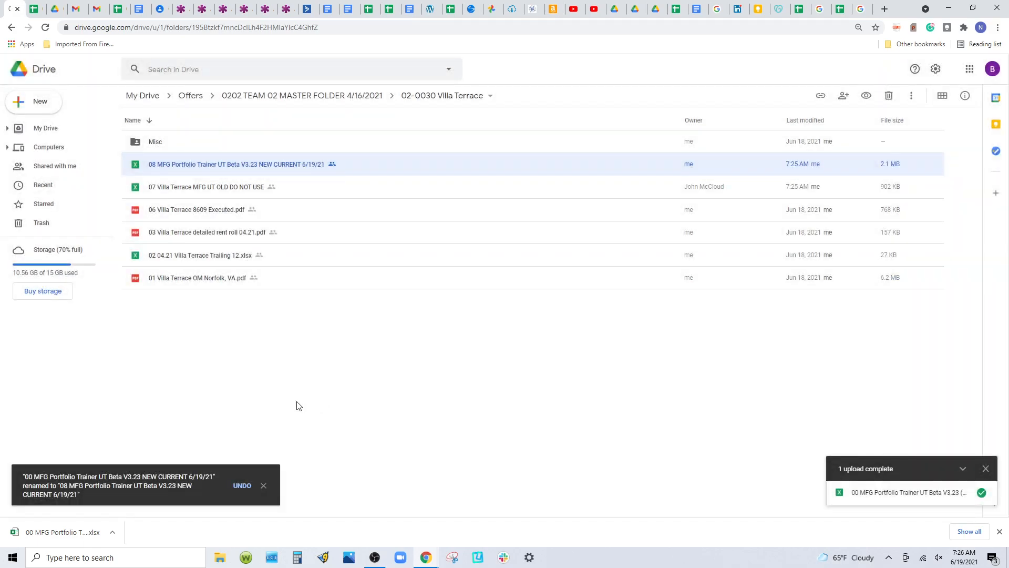
Open the 08 MFG Portfolio Trainer template and rename its Prop1 sheet as Prop1 Villa Terrace.
{"action": "double_click", "coordinate": [176, 167]}
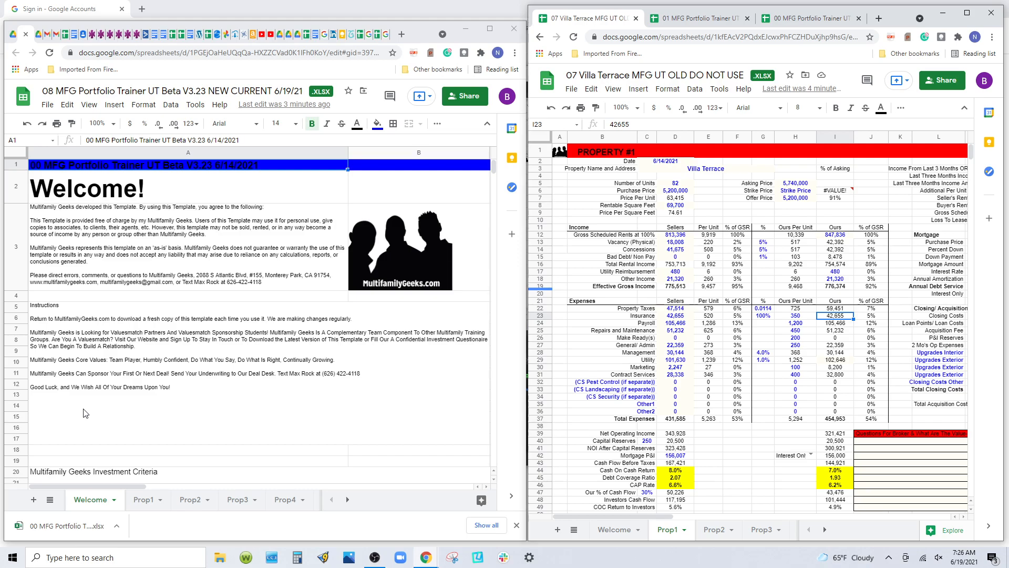
{"action": "double_click", "coordinate": [144, 499]}
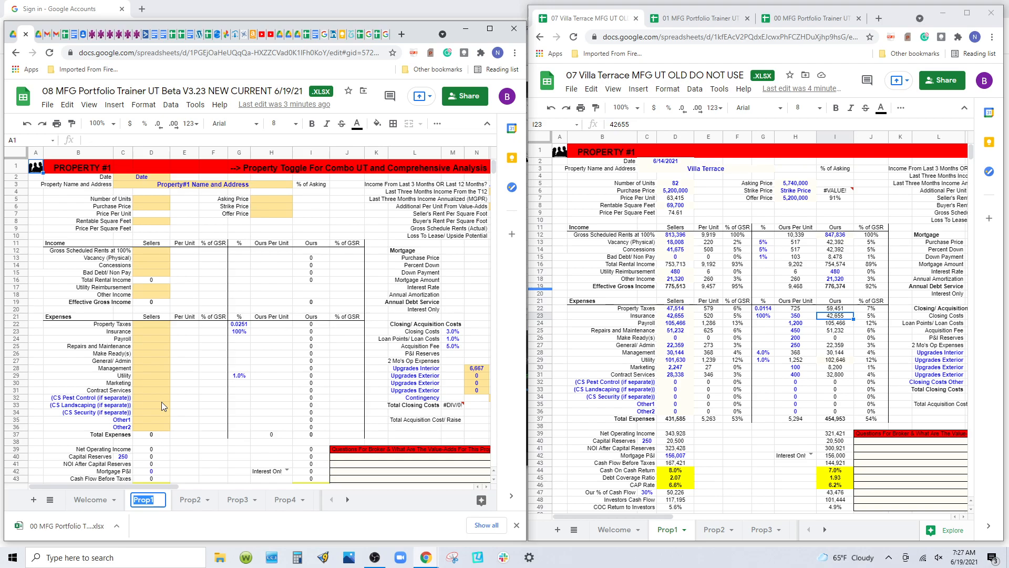
{"action": "left_click", "coordinate": [161, 500]}
{"action": "type", "text": "Villa T"}
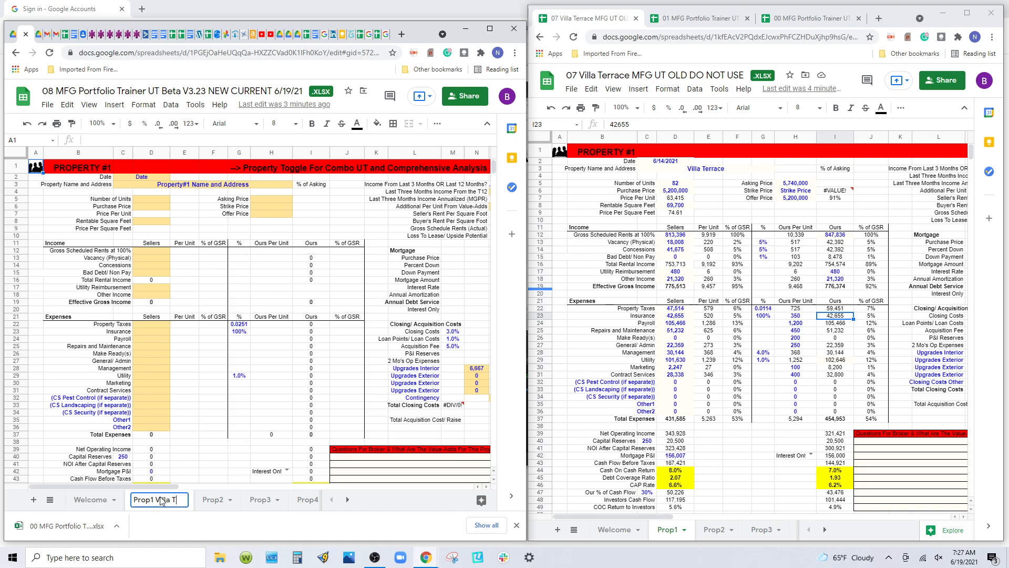
{"action": "type", "text": "errace"}
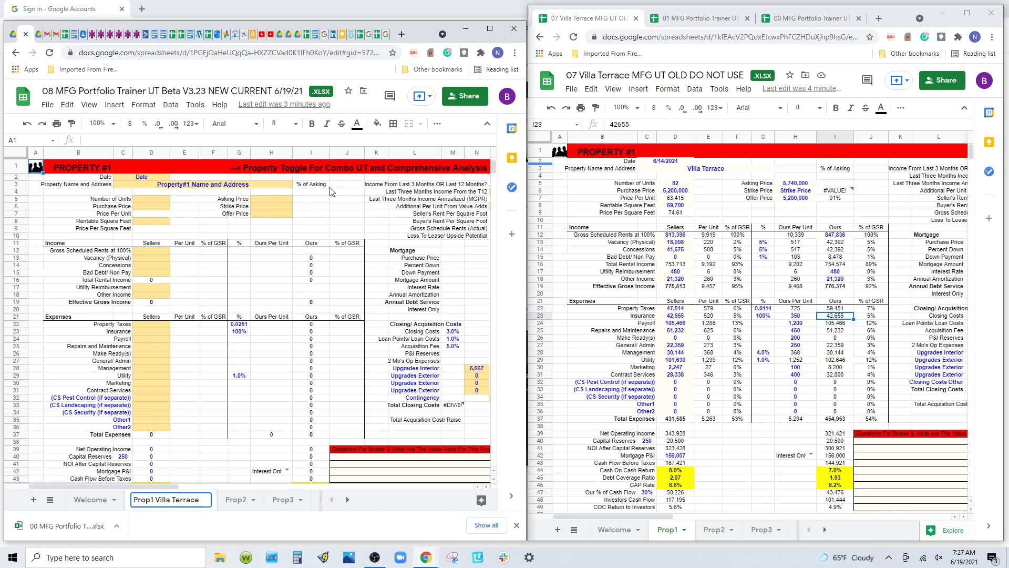
{"action": "key", "text": "Return"}
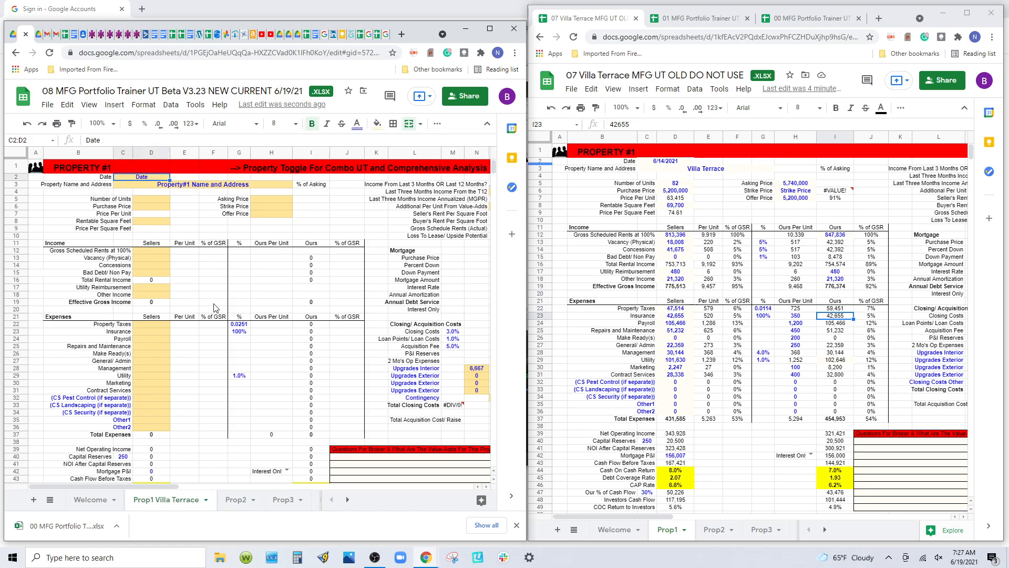
Enter 6/19/21 as the date and "Villa Terrace," as the property name in the new template.
{"action": "type", "text": "6/19/21"}
{"action": "key", "text": "Return"}
{"action": "type", "text": "Vi"}
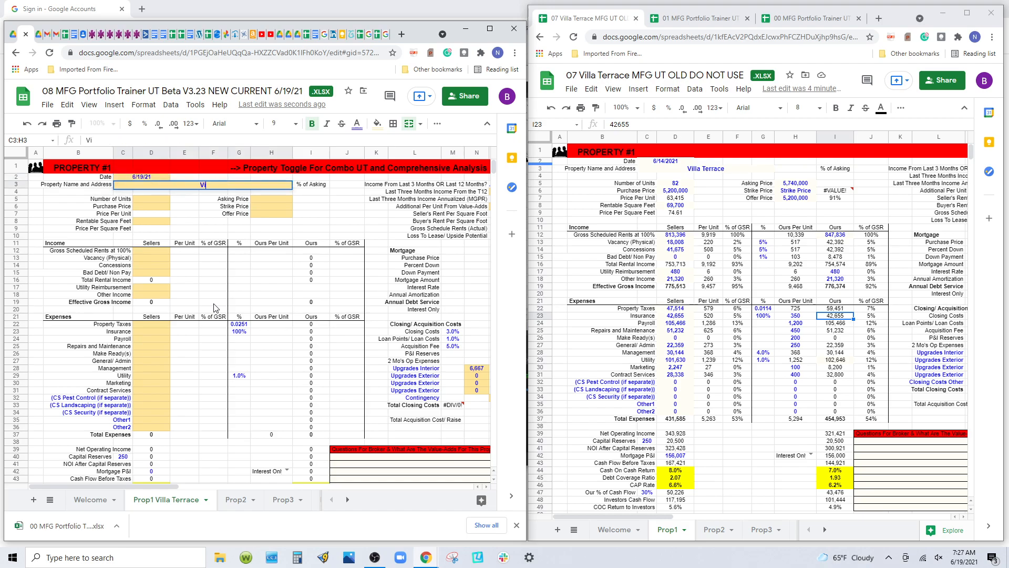
{"action": "type", "text": "lla Terrace,"}
{"action": "key", "text": "Return"}
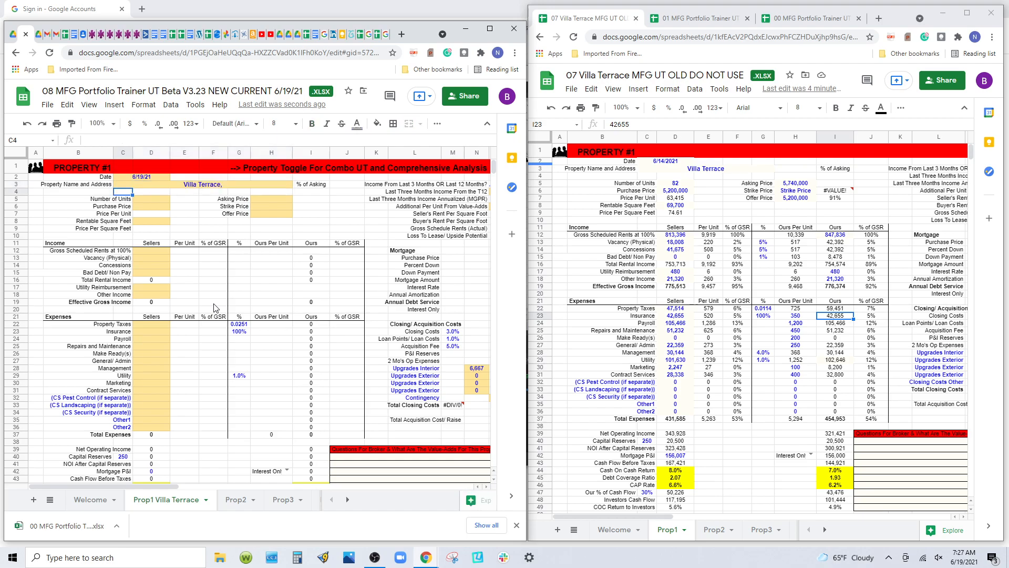
Fill in the property basics: 82 units, a purchase price of 5,200,000 and 69,700 rentable square feet.
{"action": "left_click", "coordinate": [153, 197]}
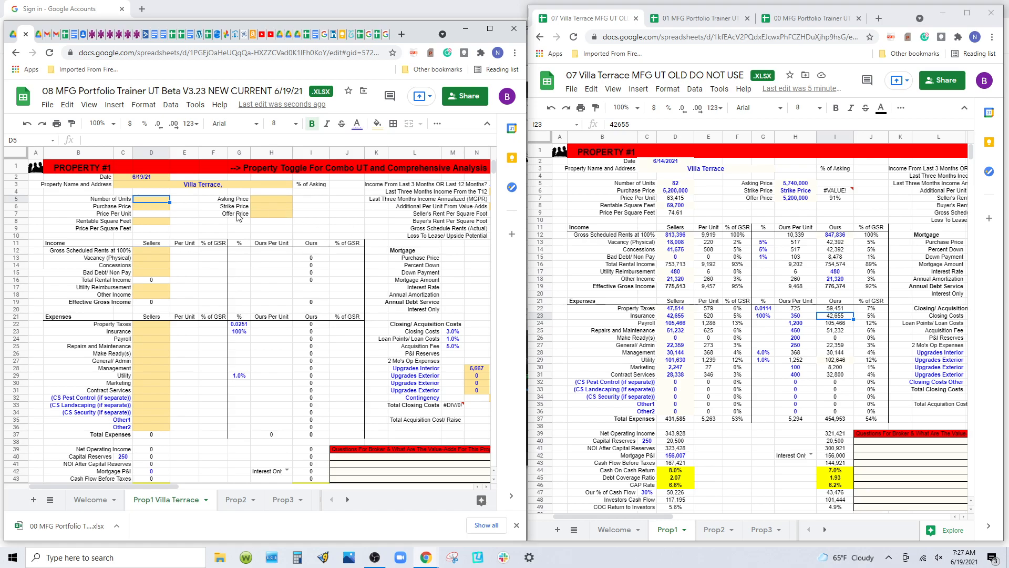
{"action": "type", "text": "82"}
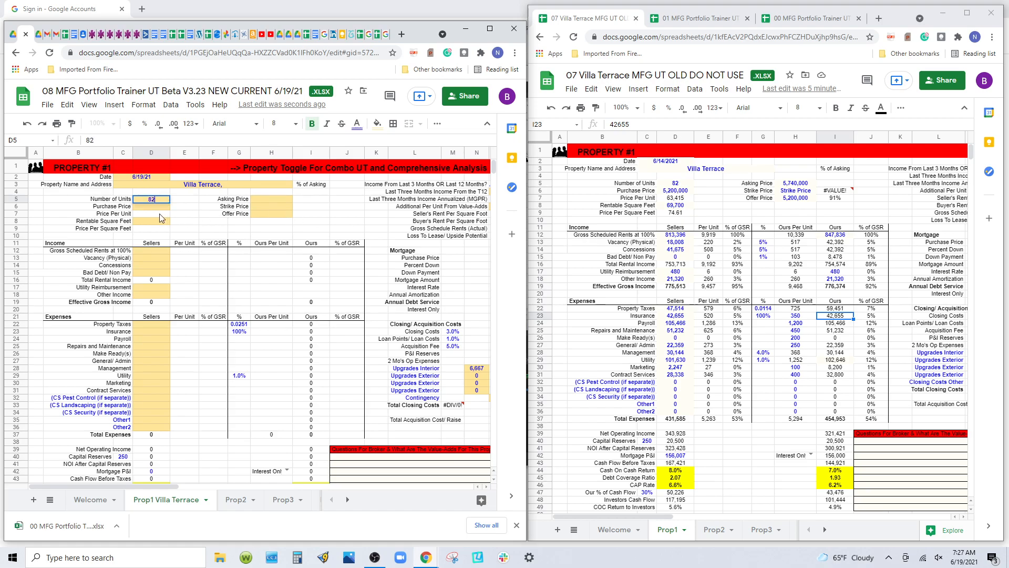
{"action": "key", "text": "Return"}
{"action": "type", "text": "5,20"}
{"action": "type", "text": "0,000"}
{"action": "key", "text": "Return"}
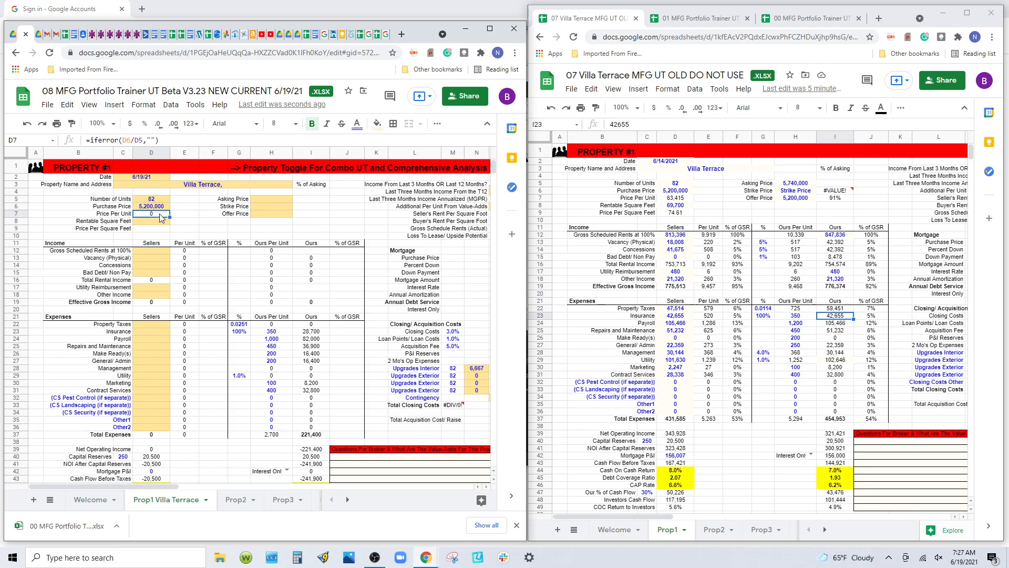
{"action": "key", "text": "Down"}
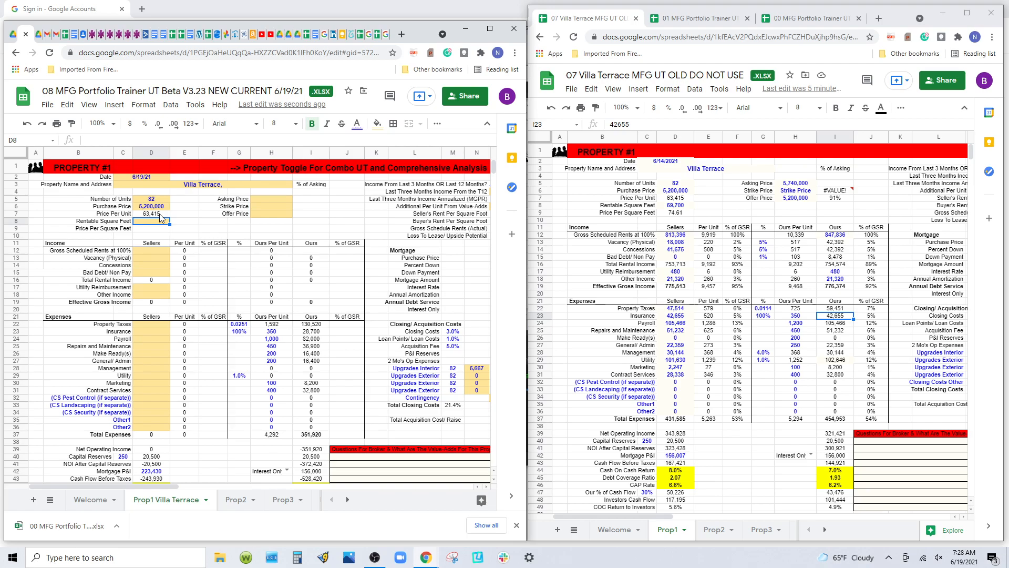
{"action": "type", "text": "69700"}
{"action": "key", "text": "Return"}
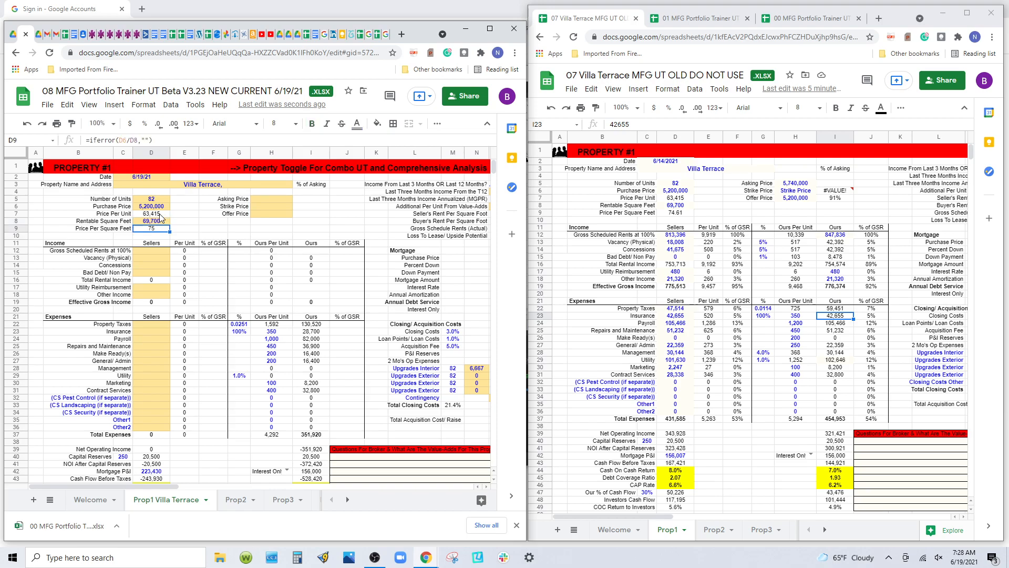
Enter the sellers' gross scheduled rents of 813,396, physical vacancy of 18,008 and concessions of 41,675.
{"action": "left_click", "coordinate": [162, 251]}
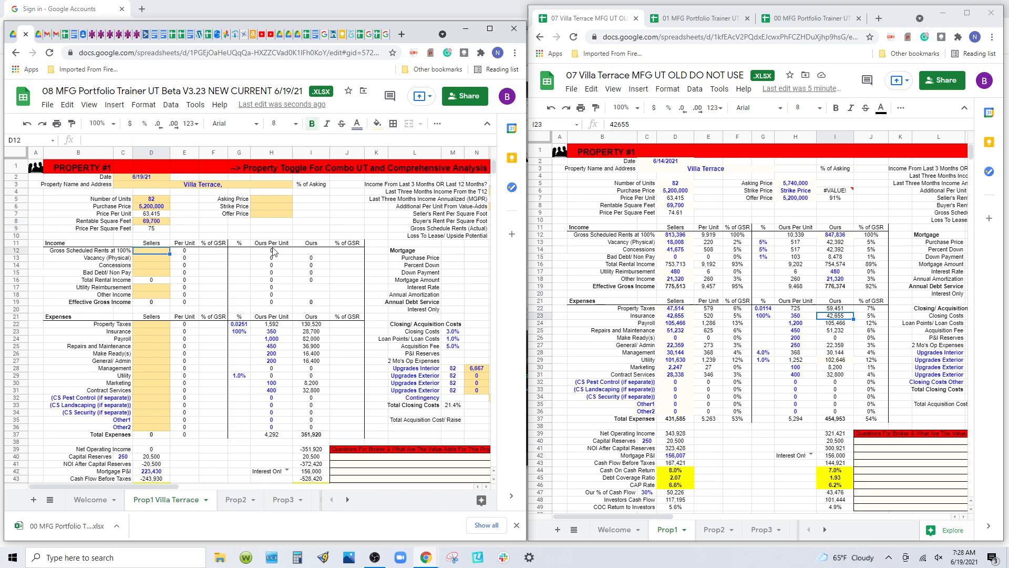
{"action": "type", "text": "813,"}
{"action": "type", "text": "396"}
{"action": "key", "text": "Return"}
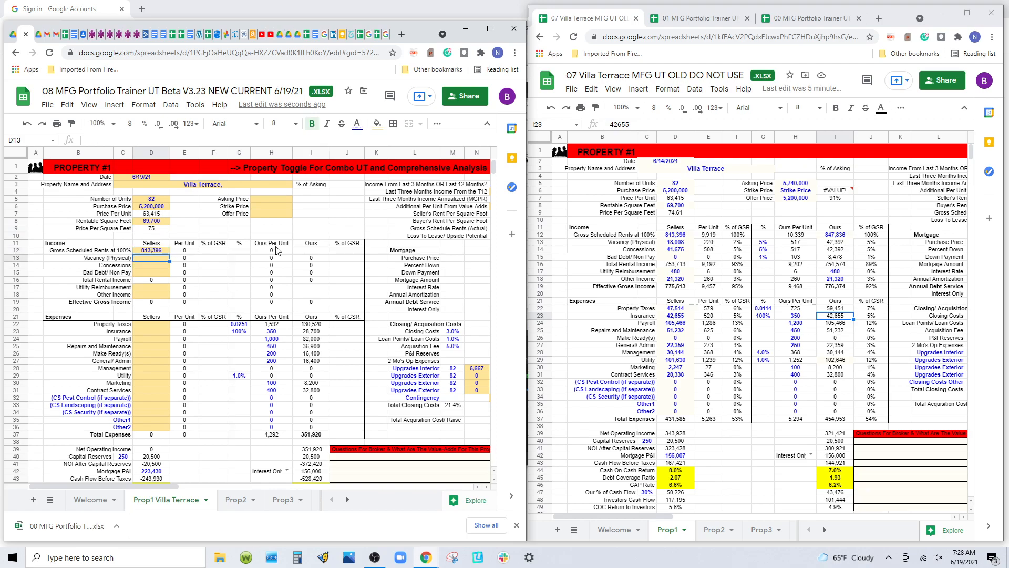
{"action": "type", "text": "180"}
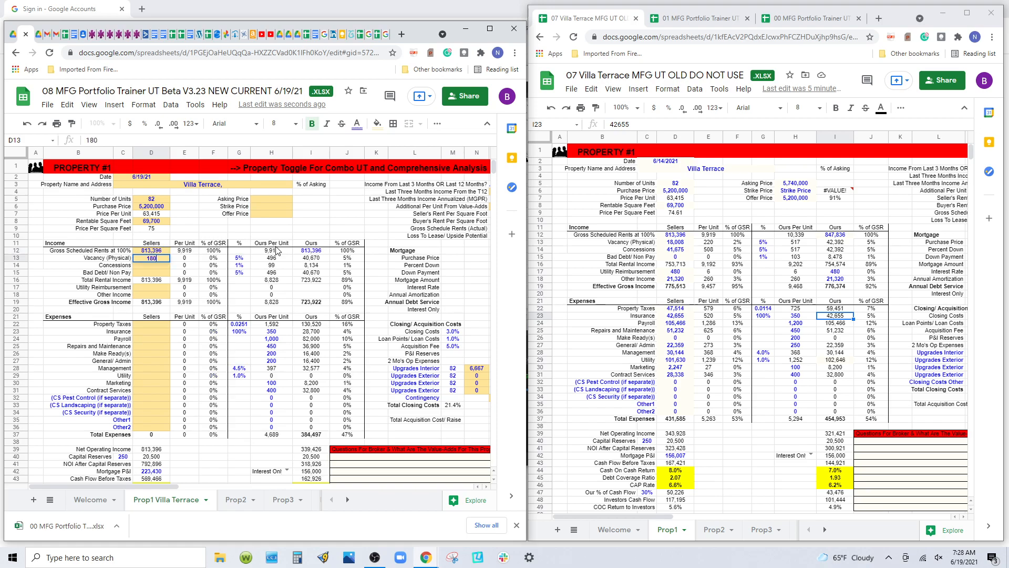
{"action": "type", "text": "008"}
{"action": "key", "text": "Return"}
{"action": "type", "text": "41675"}
{"action": "key", "text": "Return"}
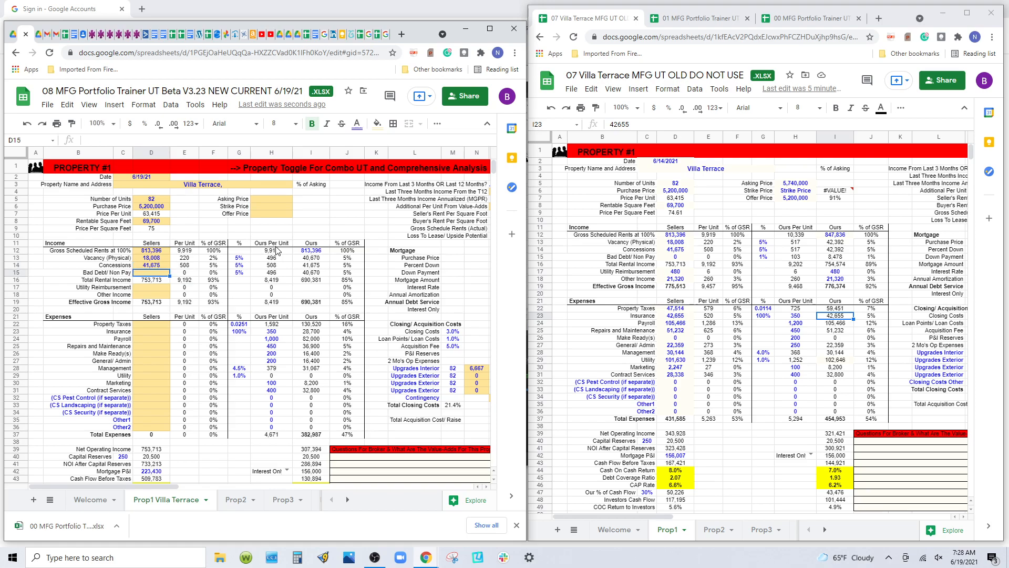
Complete the sellers' income with bad debt of 0, utility reimbursement of 480 and other income of 21,320.
{"action": "key", "text": "Down"}
{"action": "key", "text": "Return"}
{"action": "key", "text": "Return"}
{"action": "type", "text": "480"}
{"action": "key", "text": "Return"}
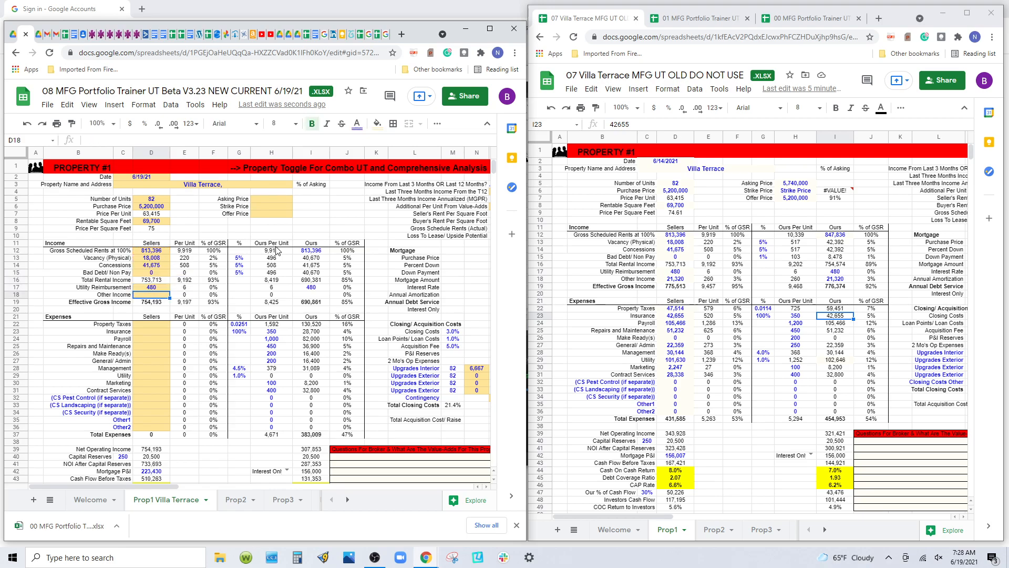
{"action": "type", "text": "21320"}
{"action": "key", "text": "Return"}
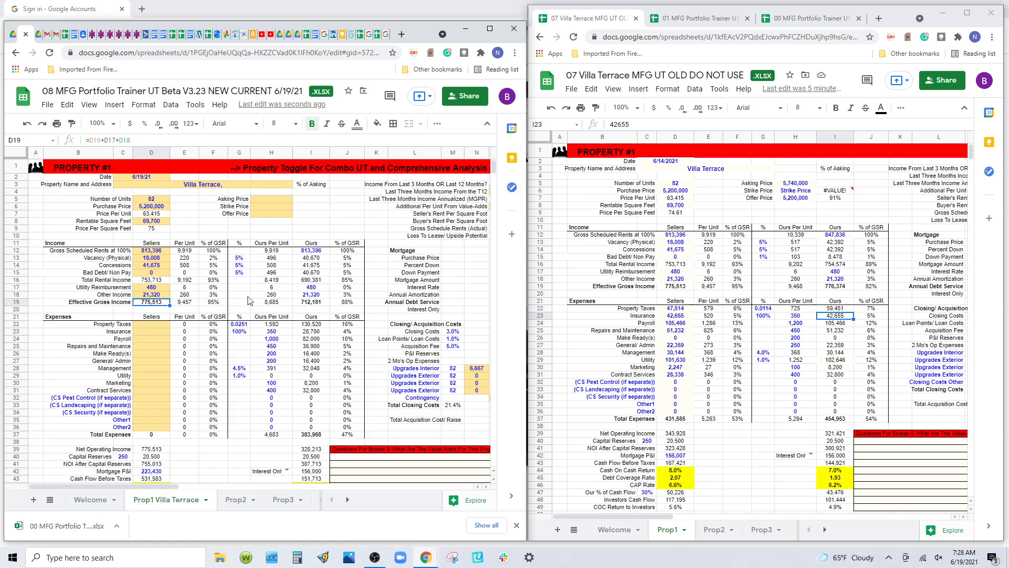
Enter the sellers' property taxes of 47,514, insurance of 42,655, payroll of 105,466 and repairs and maintenance of 51,232.
{"action": "left_click", "coordinate": [164, 325]}
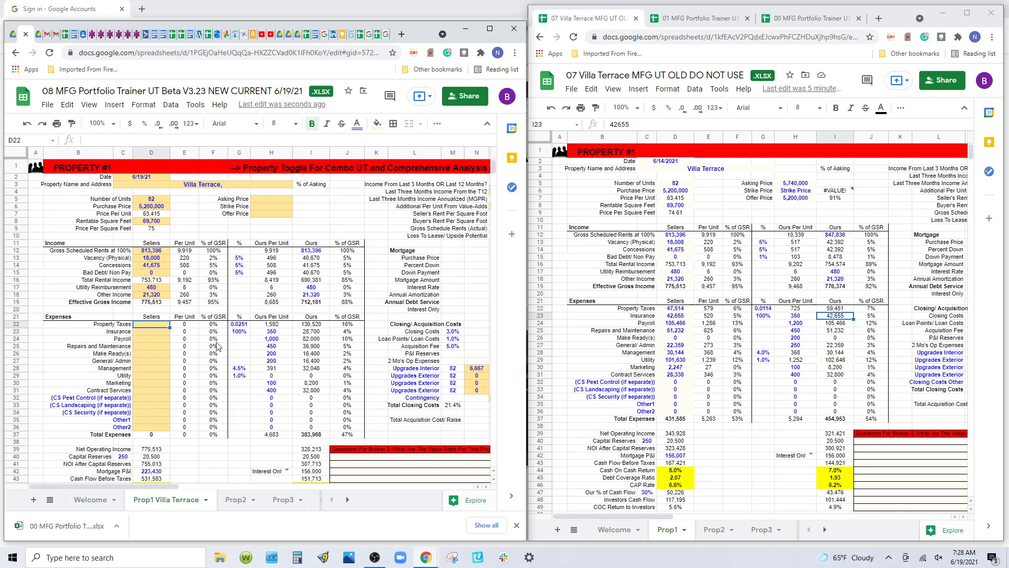
{"action": "type", "text": "47514"}
{"action": "key", "text": "Return"}
{"action": "type", "text": "42655"}
{"action": "key", "text": "Return"}
{"action": "type", "text": "105466"}
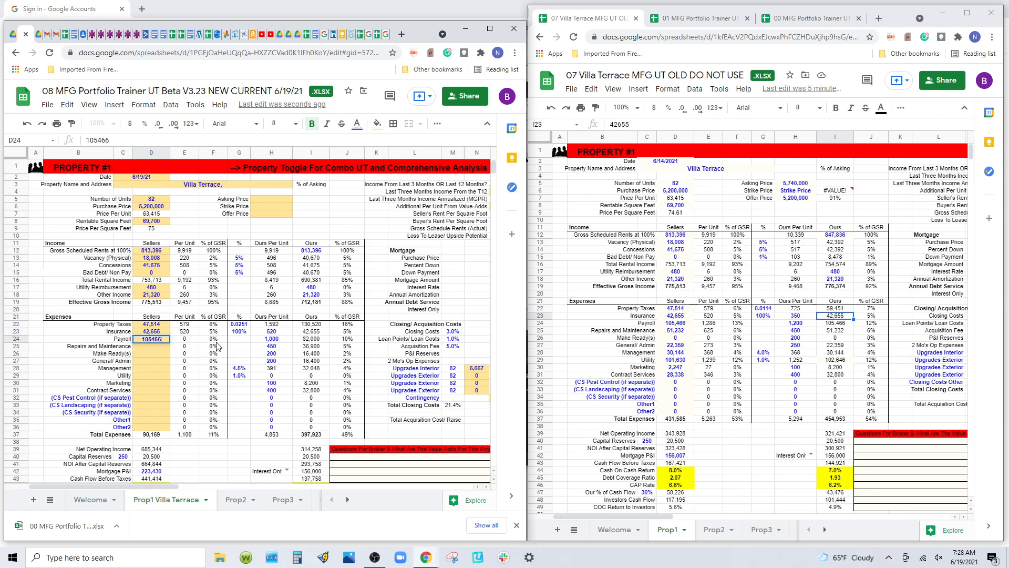
{"action": "key", "text": "Return"}
{"action": "type", "text": "51232"}
{"action": "key", "text": "Return"}
Enter the sellers' make-ready expense of 0, general/admin of 22,359 and management of 30,144.
{"action": "type", "text": "0"}
{"action": "key", "text": "Return"}
{"action": "type", "text": "22"}
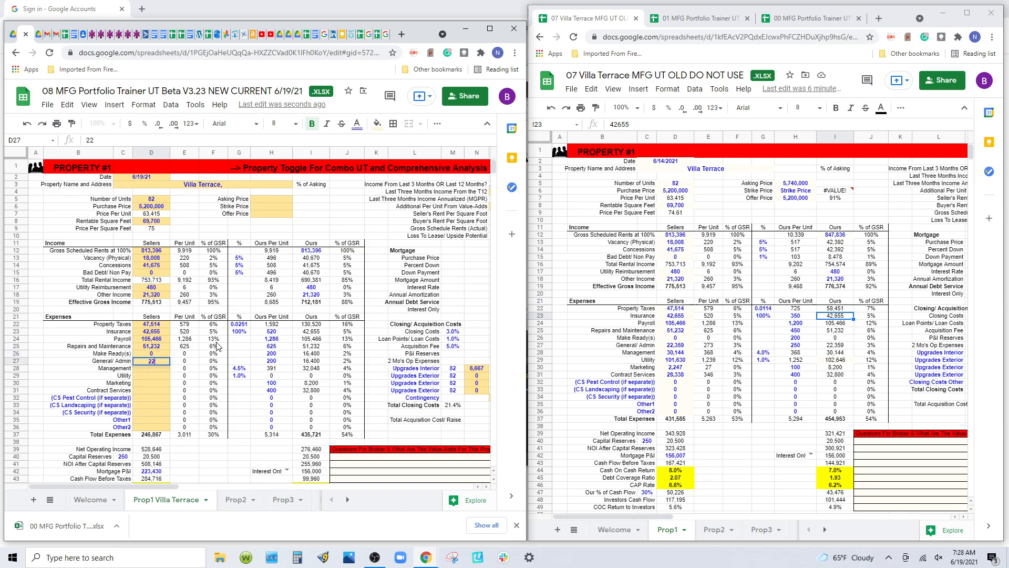
{"action": "type", "text": ",359"}
{"action": "key", "text": "Return"}
{"action": "type", "text": "30,144"}
{"action": "key", "text": "Return"}
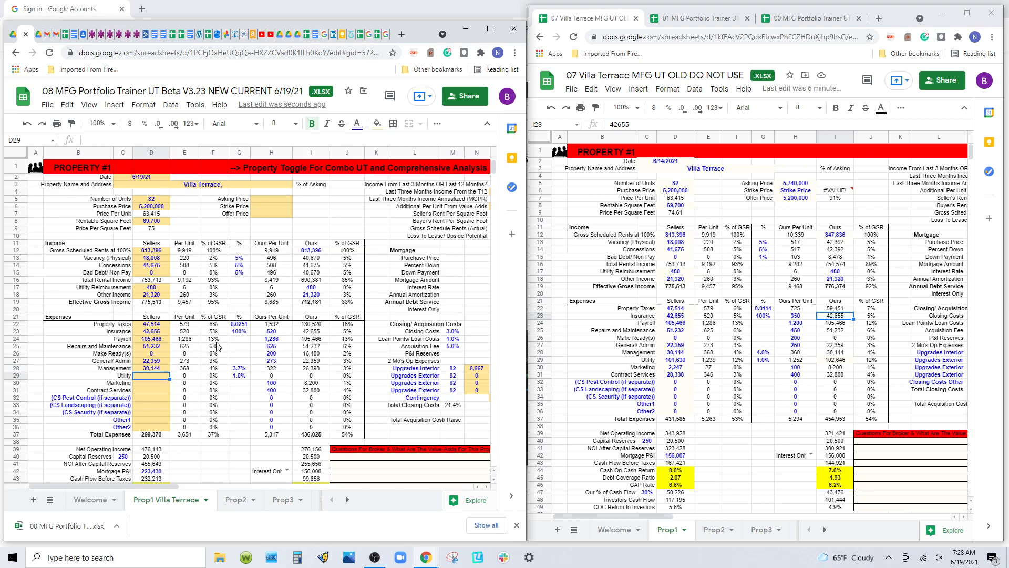
Enter the sellers' utility expense of 101,630, marketing of 2,247 and contract services of 28,338.
{"action": "type", "text": "101630"}
{"action": "key", "text": "Return"}
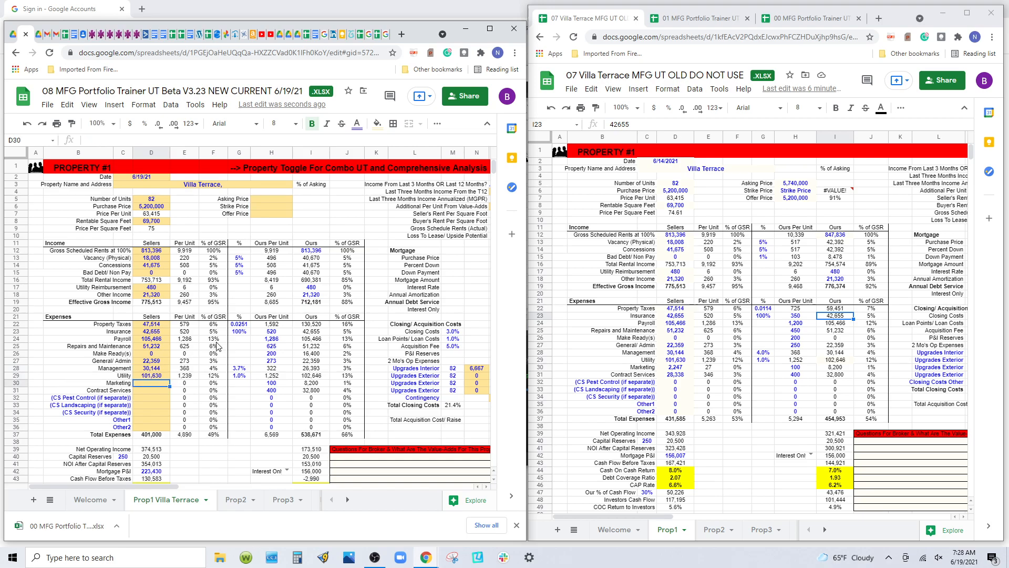
{"action": "type", "text": "2247"}
{"action": "key", "text": "Return"}
{"action": "type", "text": "28,338"}
{"action": "key", "text": "Return"}
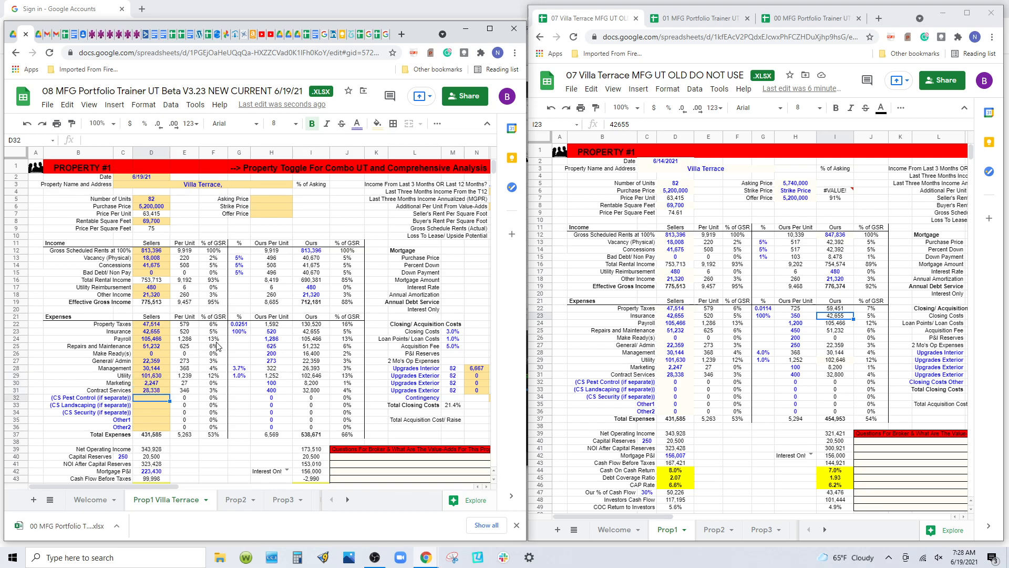
Enter 0 for the sellers' remaining expense rows: pest control, landscaping, security, Other1 and Other2.
{"action": "key", "text": "Return"}
{"action": "type", "text": "0"}
{"action": "key", "text": "Return"}
{"action": "type", "text": "0"}
{"action": "key", "text": "Return"}
{"action": "type", "text": "0"}
{"action": "key", "text": "Return"}
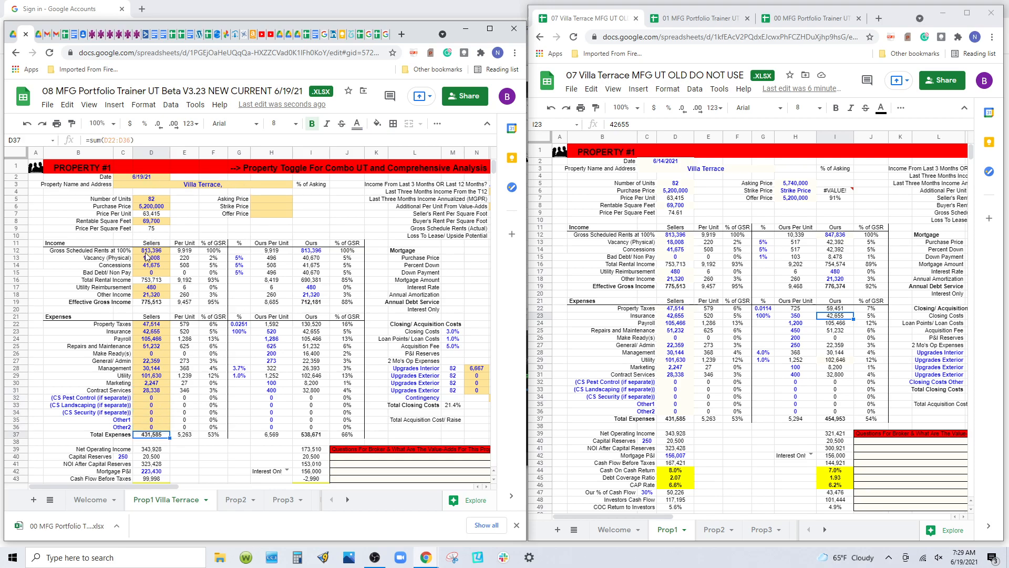
Compare the sellers' Effective Gross Income, Total Expenses and Net Operating Income between the new template and the old Villa Terrace spreadsheet.
{"action": "left_click", "coordinate": [141, 303]}
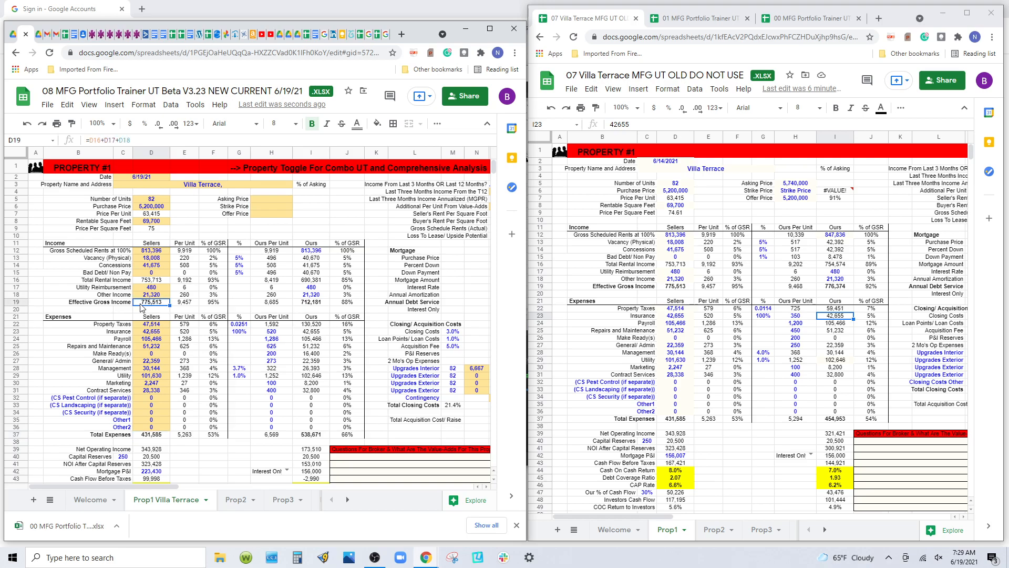
{"action": "left_click", "coordinate": [676, 287]}
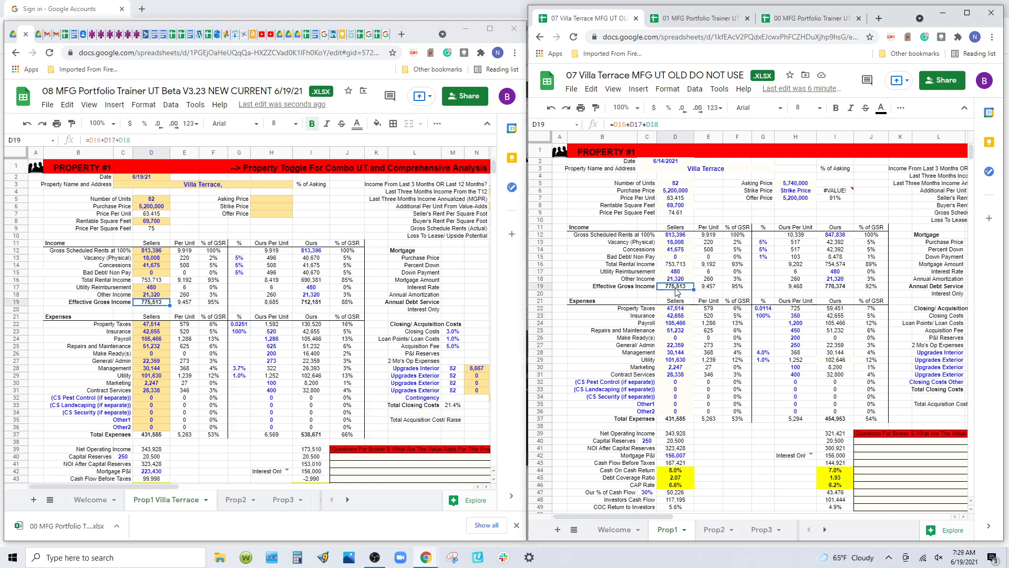
{"action": "left_click", "coordinate": [150, 435]}
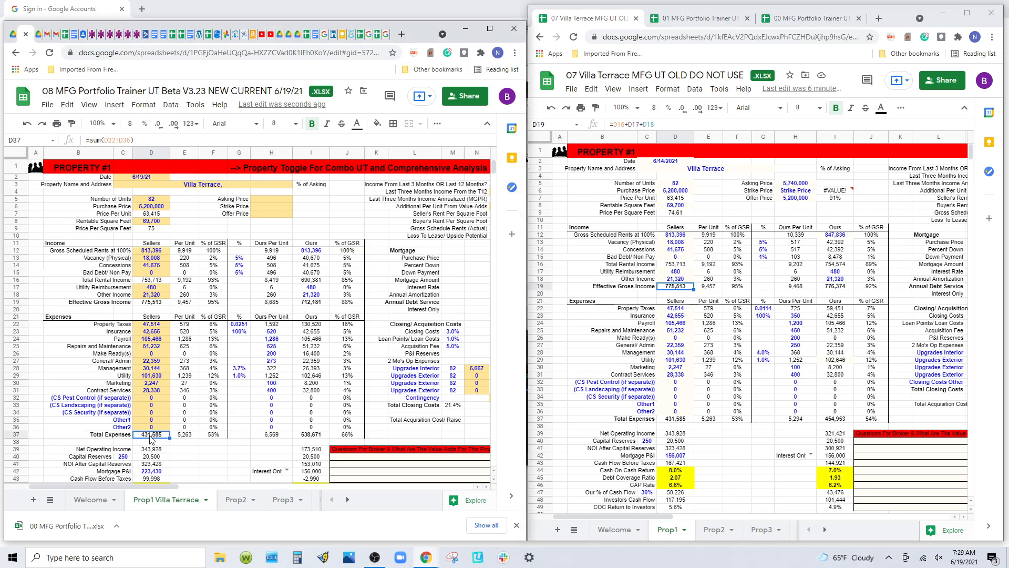
{"action": "left_click", "coordinate": [672, 420]}
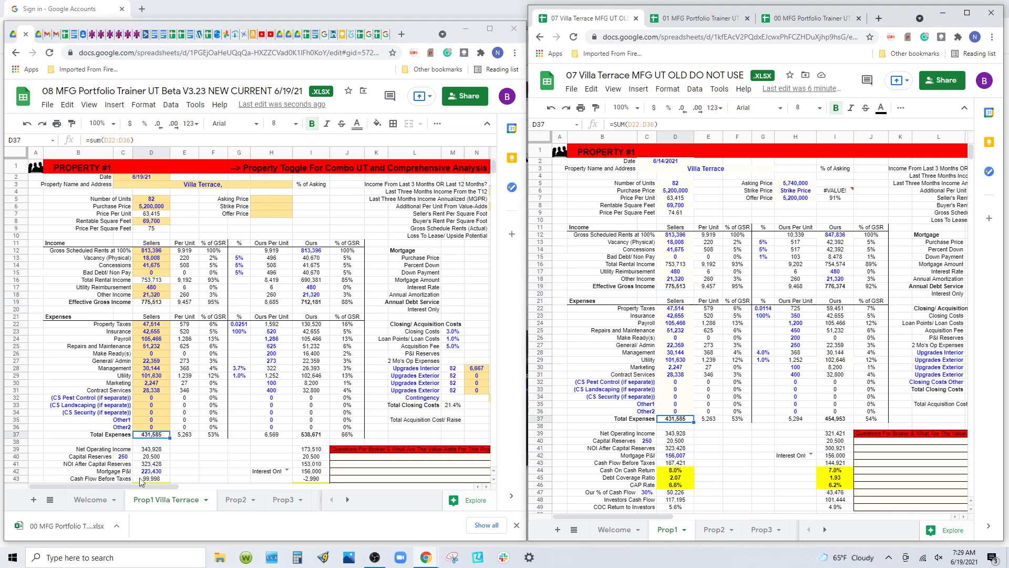
{"action": "left_click", "coordinate": [153, 450]}
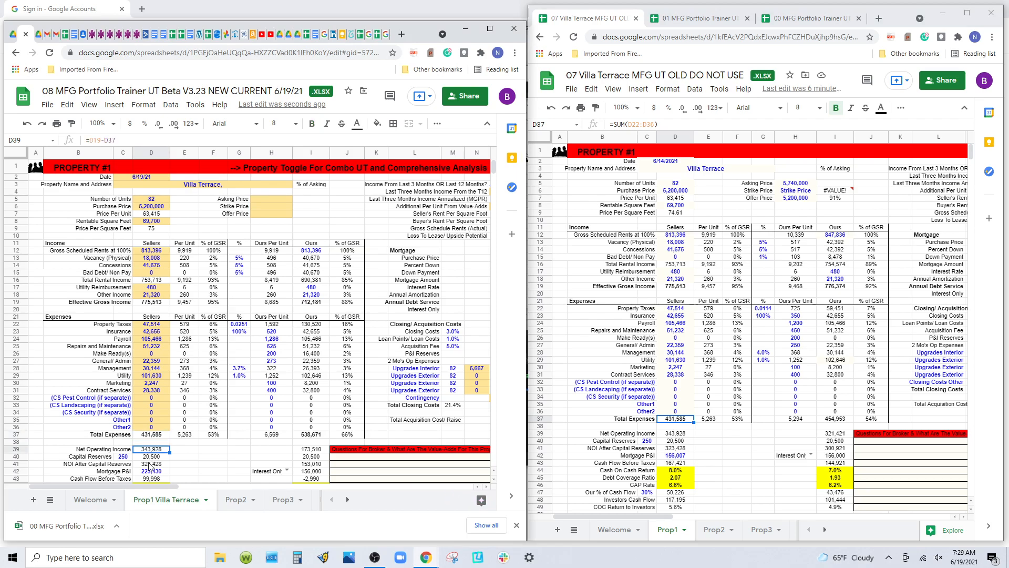
{"action": "left_click", "coordinate": [674, 435]}
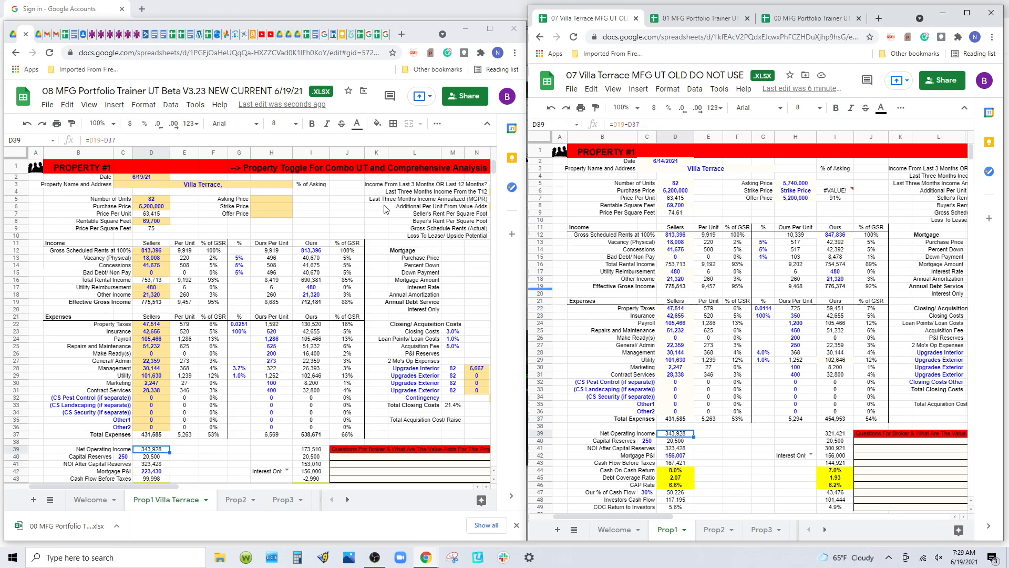
Enter the asking price of 5,740,000 and the strike price of 5,200,000 in the new template.
{"action": "left_click", "coordinate": [264, 198]}
{"action": "left_click", "coordinate": [264, 197]}
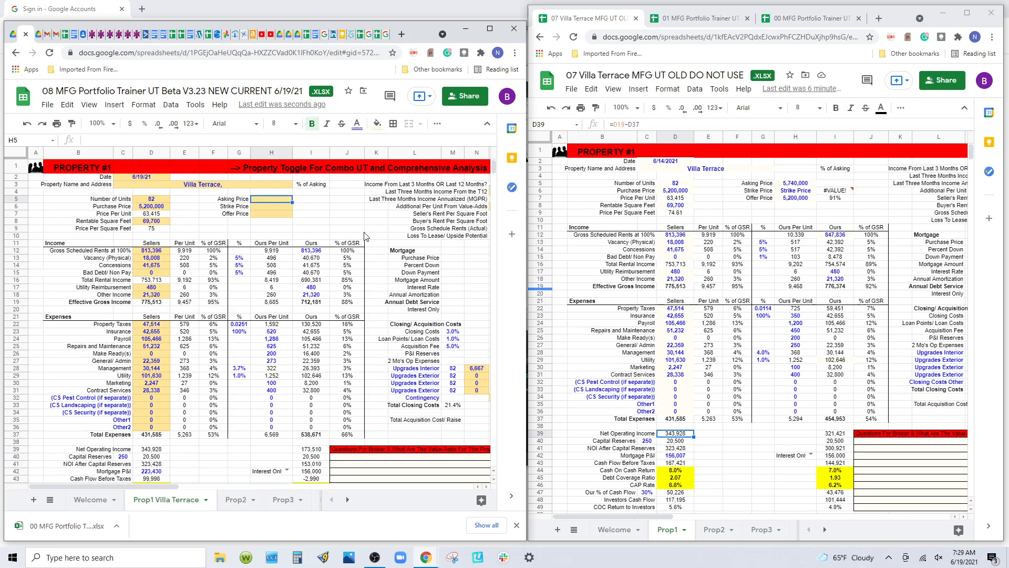
{"action": "type", "text": "5,740,000"}
{"action": "key", "text": "Return"}
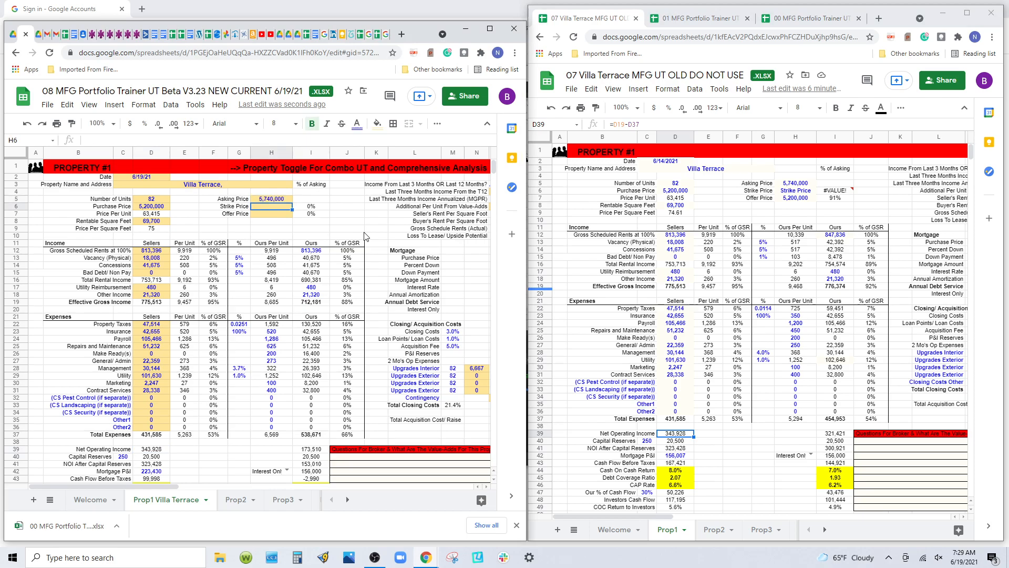
{"action": "type", "text": "5200000"}
{"action": "key", "text": "Return"}
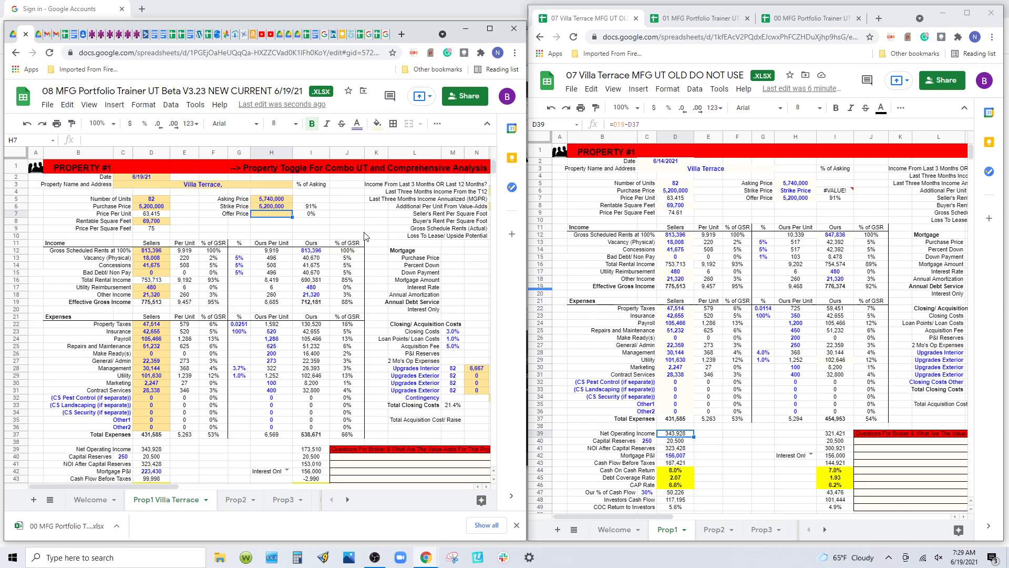
Enter an offer price of 5,400,000 and correct it to 5,200,000.
{"action": "type", "text": "5400000"}
{"action": "key", "text": "Return"}
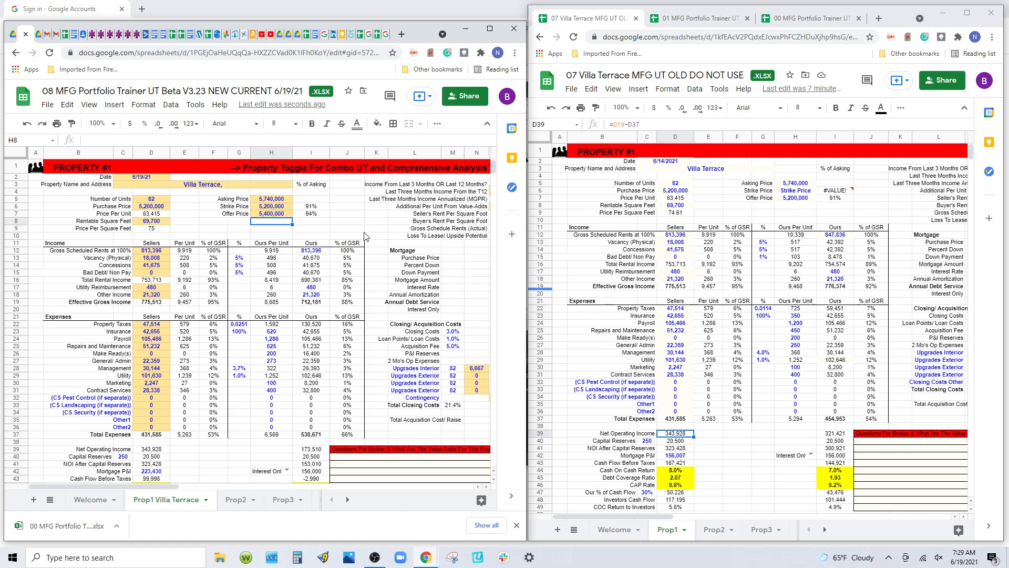
{"action": "left_click", "coordinate": [280, 214]}
{"action": "type", "text": "5,200,000"}
{"action": "key", "text": "Return"}
Try a purchase price of 5,000,000 for the property and restore it to 5,200,000.
{"action": "left_click", "coordinate": [144, 208]}
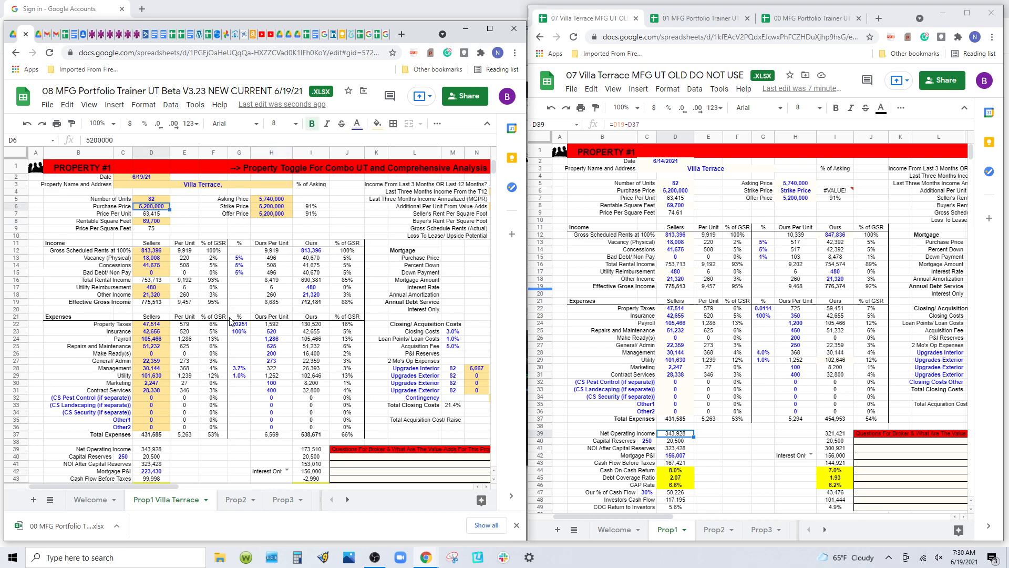
{"action": "scroll", "coordinate": [342, 366], "scroll_direction": "down", "scroll_amount": 3}
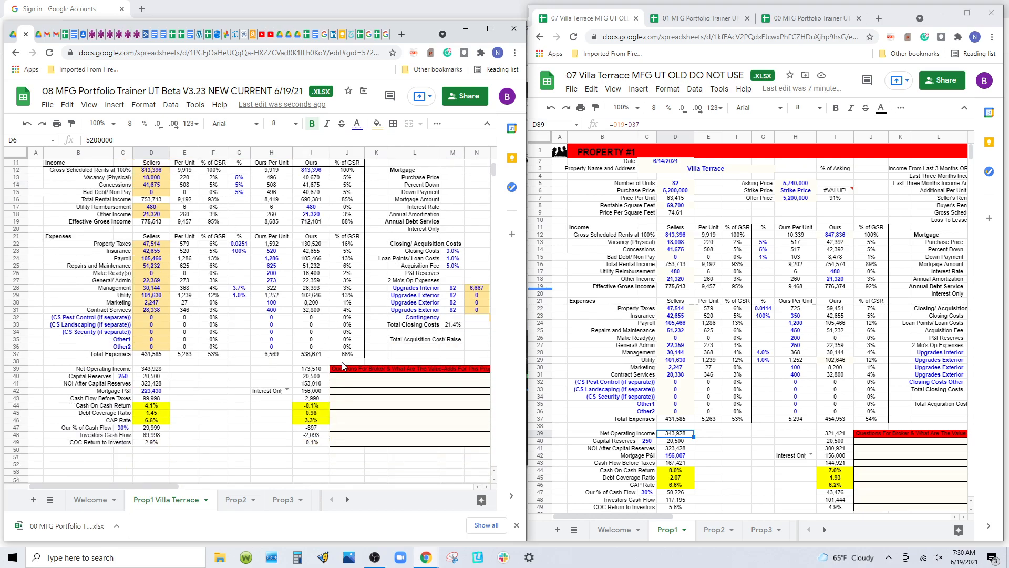
{"action": "scroll", "coordinate": [342, 366], "scroll_direction": "up", "scroll_amount": 3}
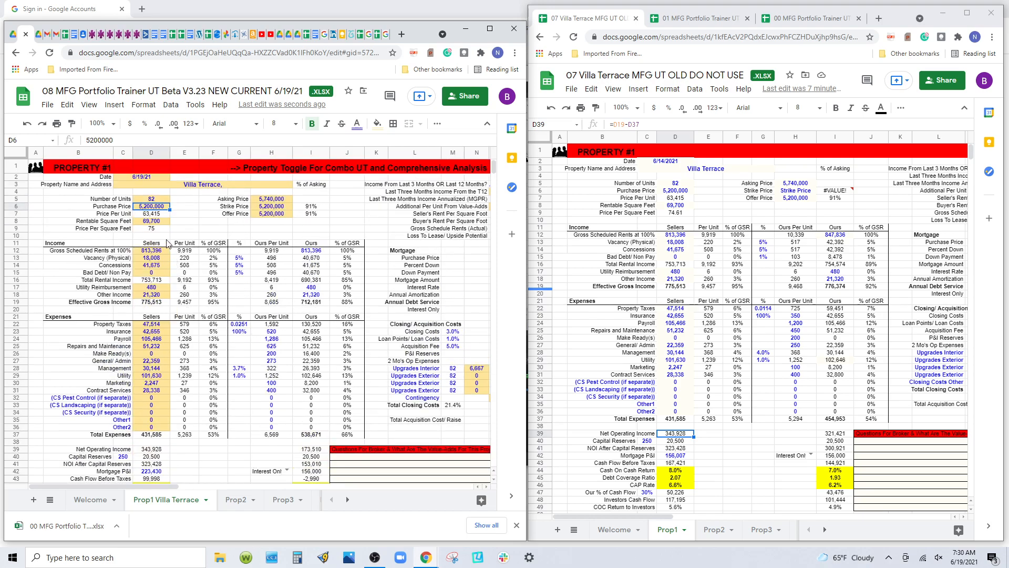
{"action": "type", "text": "5000000"}
{"action": "key", "text": "Return"}
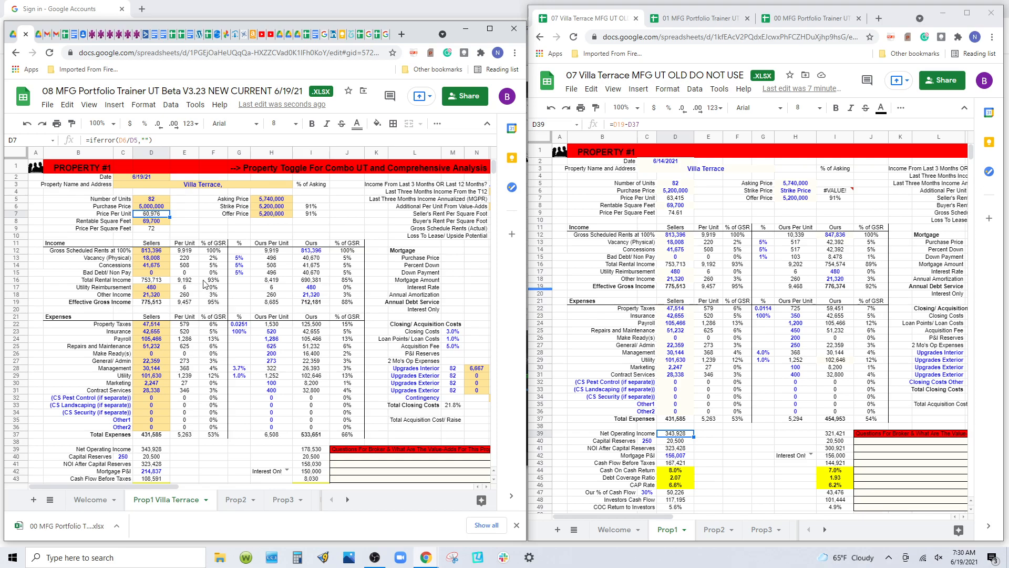
{"action": "left_click", "coordinate": [159, 207]}
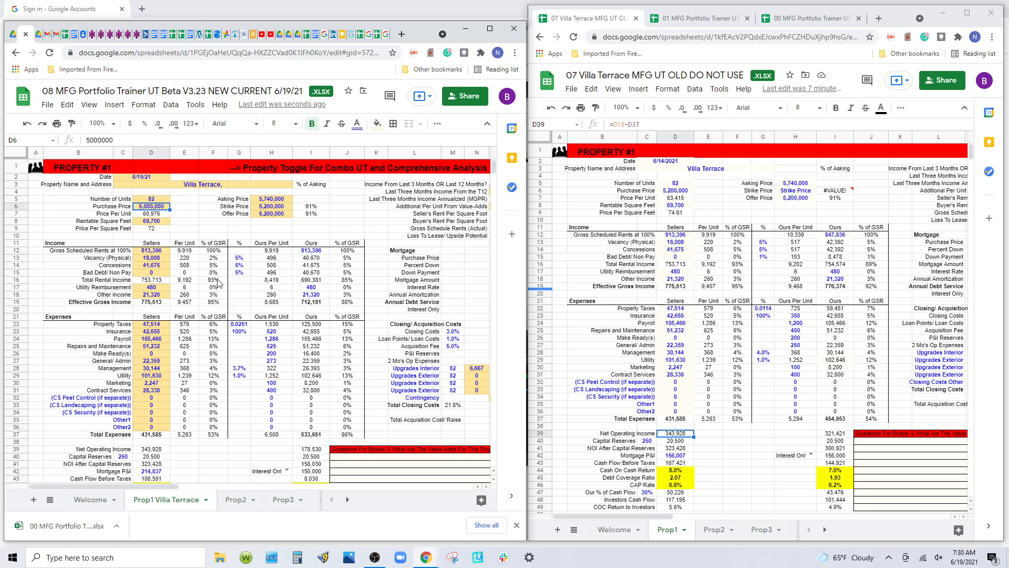
{"action": "type", "text": "5,200,000"}
{"action": "key", "text": "Return"}
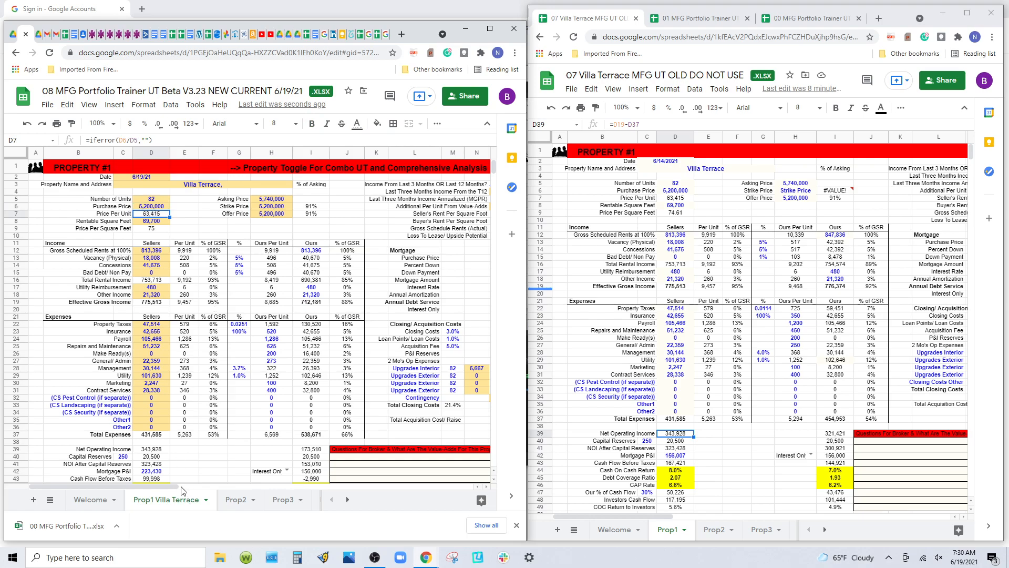
Enter last three months' income from the T12 of 201,422 and additional per unit from value-adds of 35.
{"action": "left_click_drag", "start_coordinate": [169, 484], "coordinate": [218, 489]}
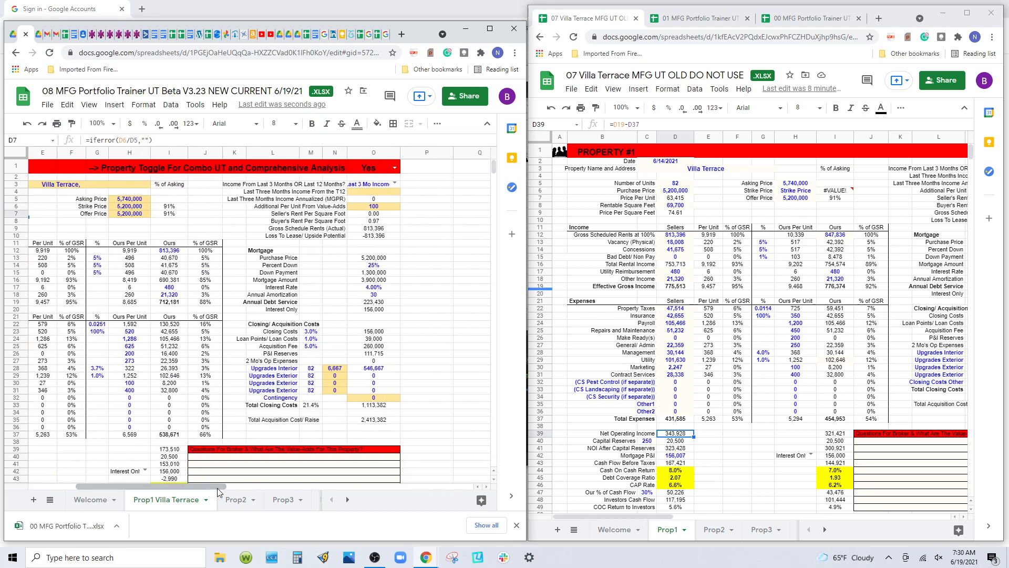
{"action": "left_click_drag", "start_coordinate": [620, 515], "coordinate": [659, 516]}
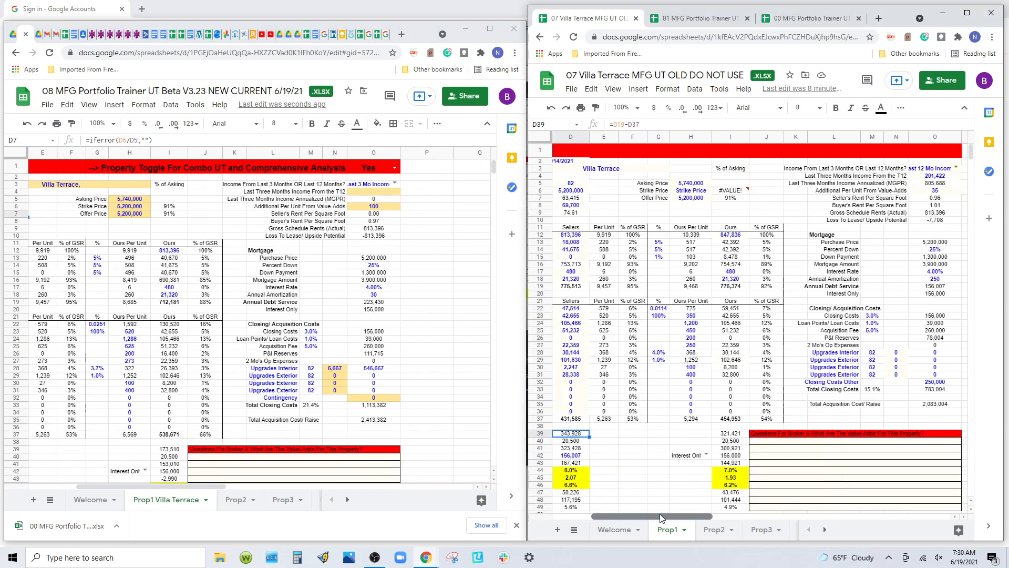
{"action": "left_click", "coordinate": [377, 193]}
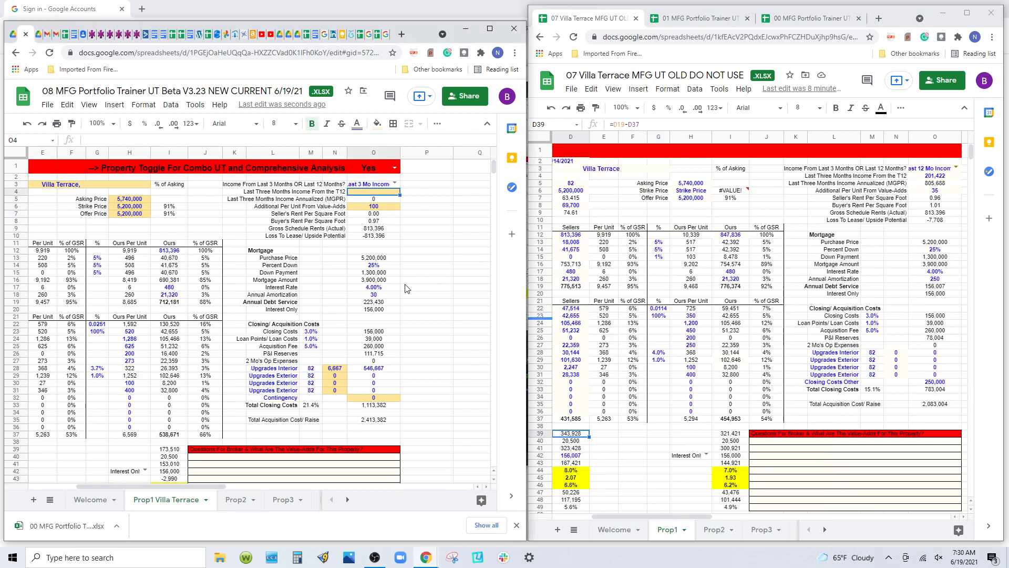
{"action": "type", "text": "201"}
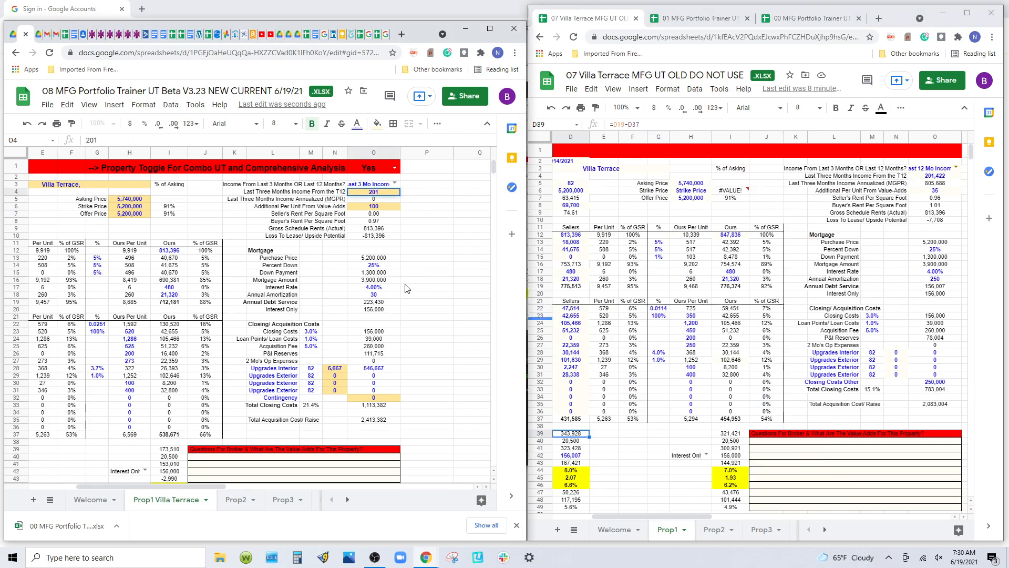
{"action": "type", "text": ",422"}
{"action": "key", "text": "Return"}
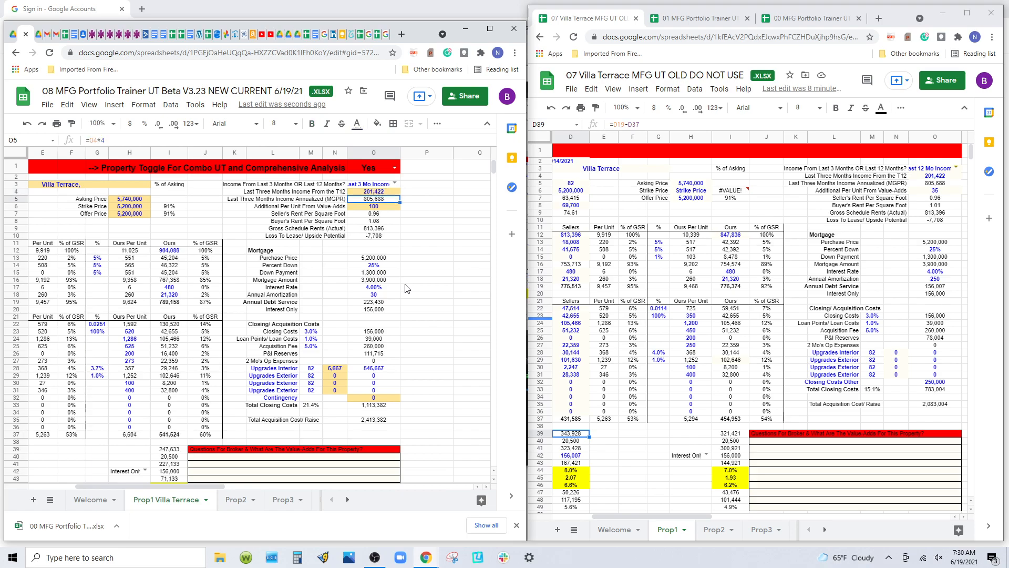
{"action": "left_click", "coordinate": [385, 207]}
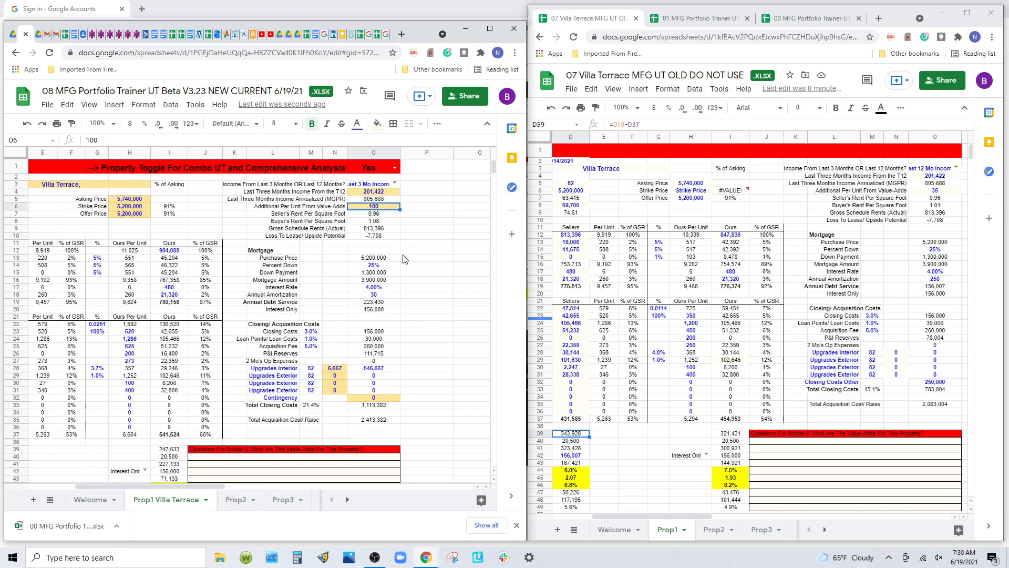
{"action": "type", "text": "35"}
{"action": "key", "text": "Return"}
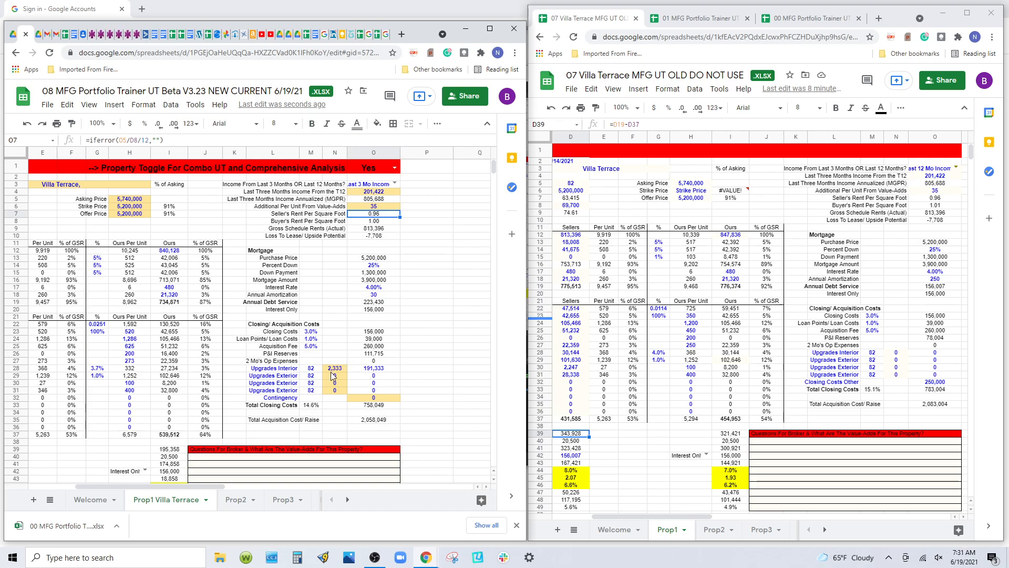
Review the new template's return figures and inspect the formula behind our Gross Scheduled Rents.
{"action": "scroll", "coordinate": [188, 409], "scroll_direction": "down", "scroll_amount": 3}
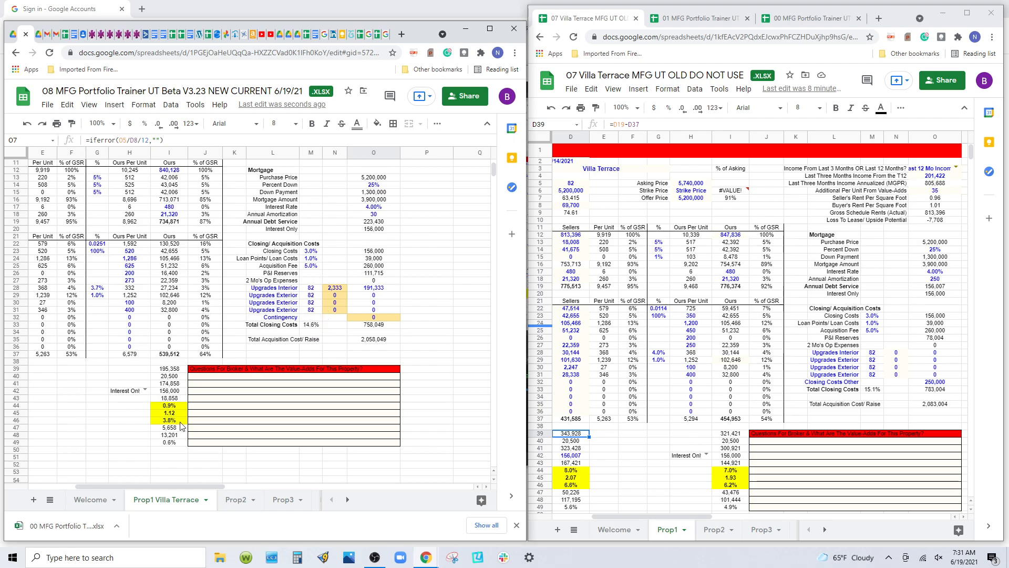
{"action": "left_click_drag", "start_coordinate": [165, 482], "coordinate": [143, 485]}
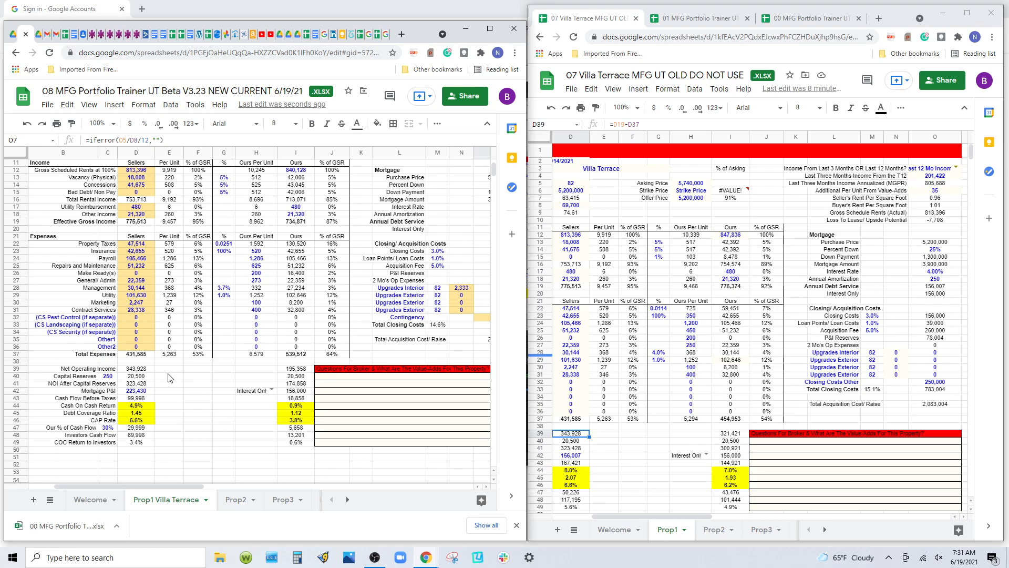
{"action": "scroll", "coordinate": [170, 377], "scroll_direction": "up", "scroll_amount": 3}
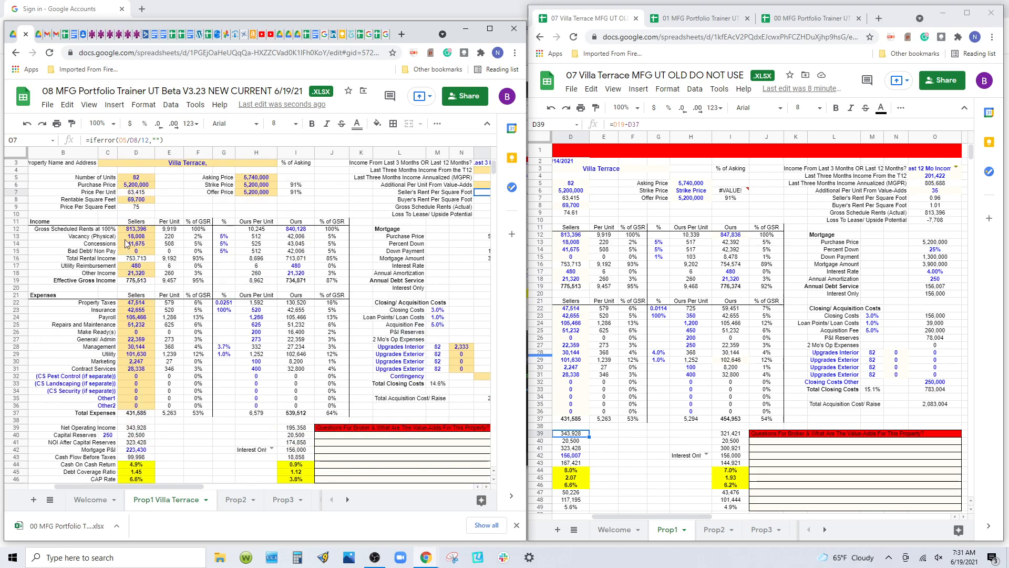
{"action": "left_click", "coordinate": [304, 232]}
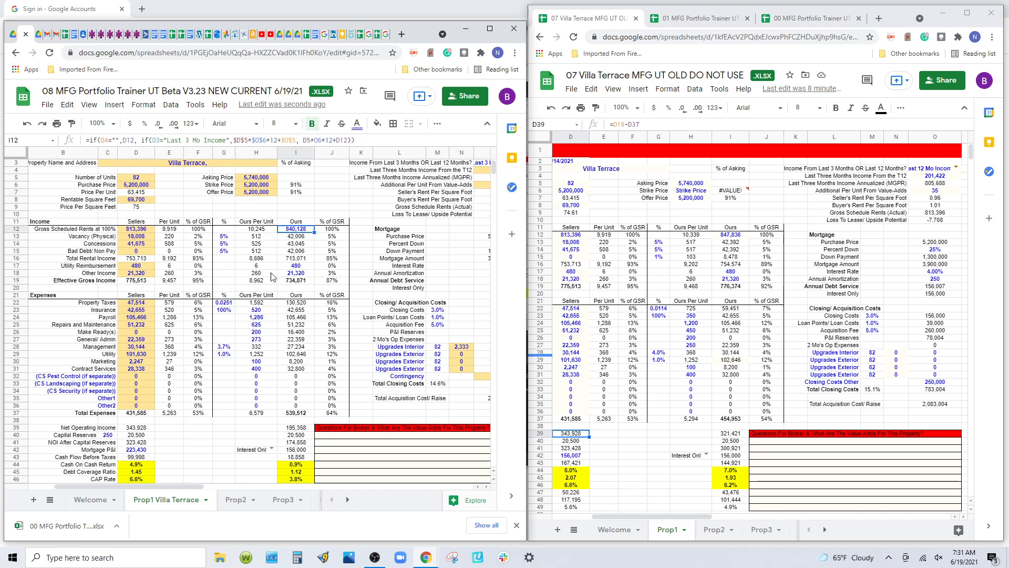
Switch the income basis from last three months to Last 12 Mo Income.
{"action": "left_click_drag", "start_coordinate": [194, 487], "coordinate": [232, 480]}
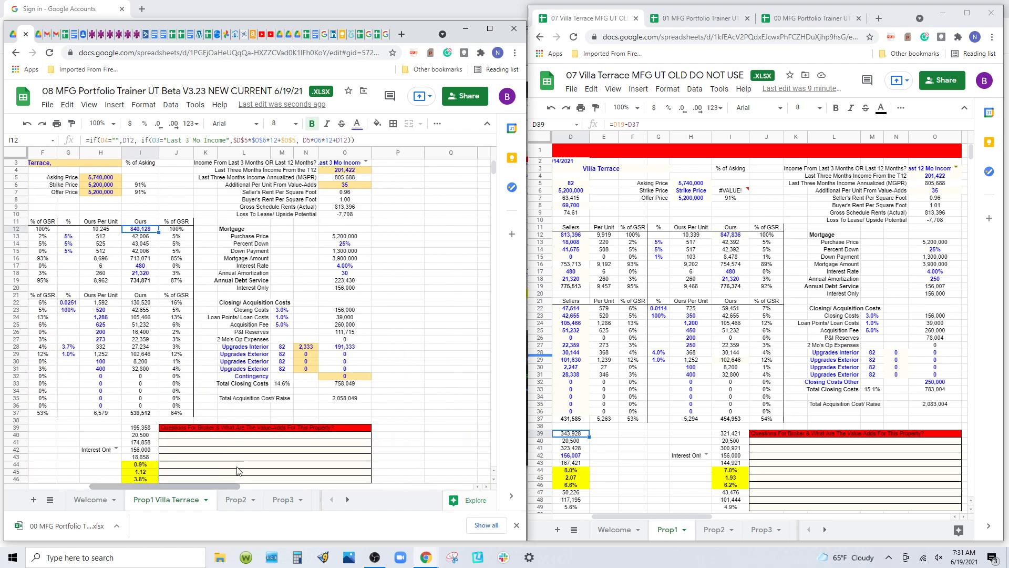
{"action": "scroll", "coordinate": [389, 310], "scroll_direction": "up", "scroll_amount": 2}
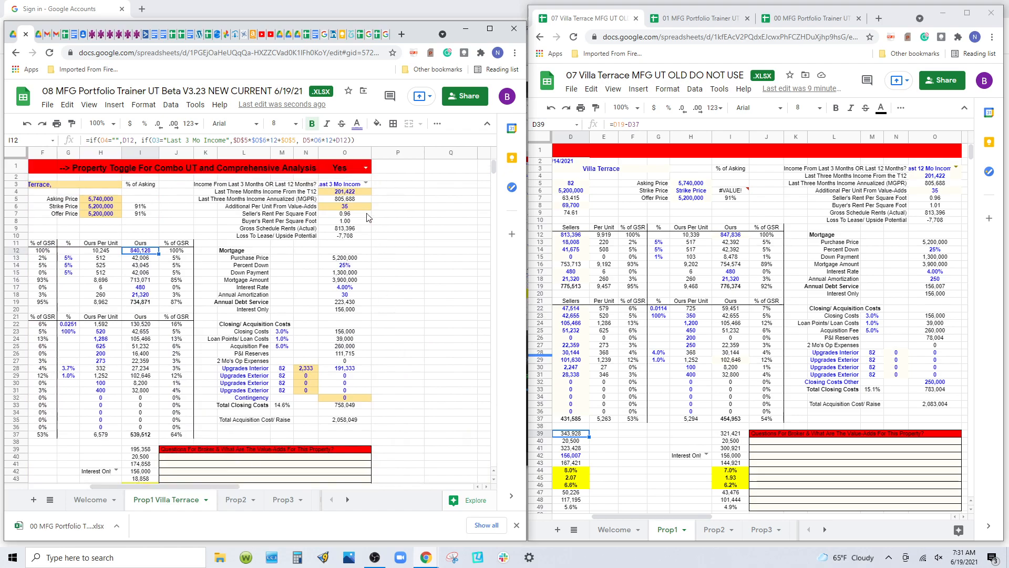
{"action": "left_click", "coordinate": [363, 179]}
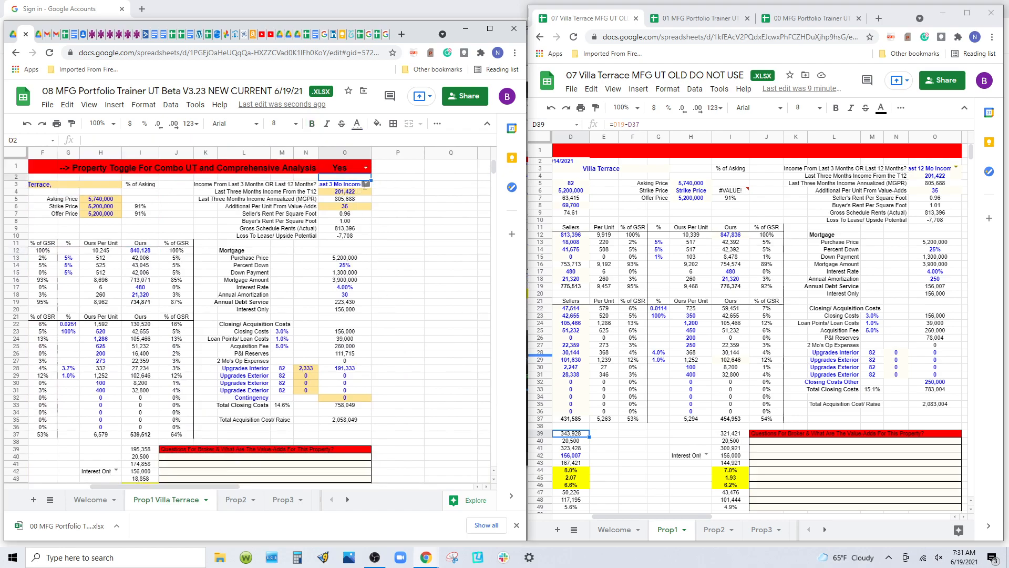
{"action": "left_click", "coordinate": [364, 185]}
{"action": "left_click", "coordinate": [359, 210]}
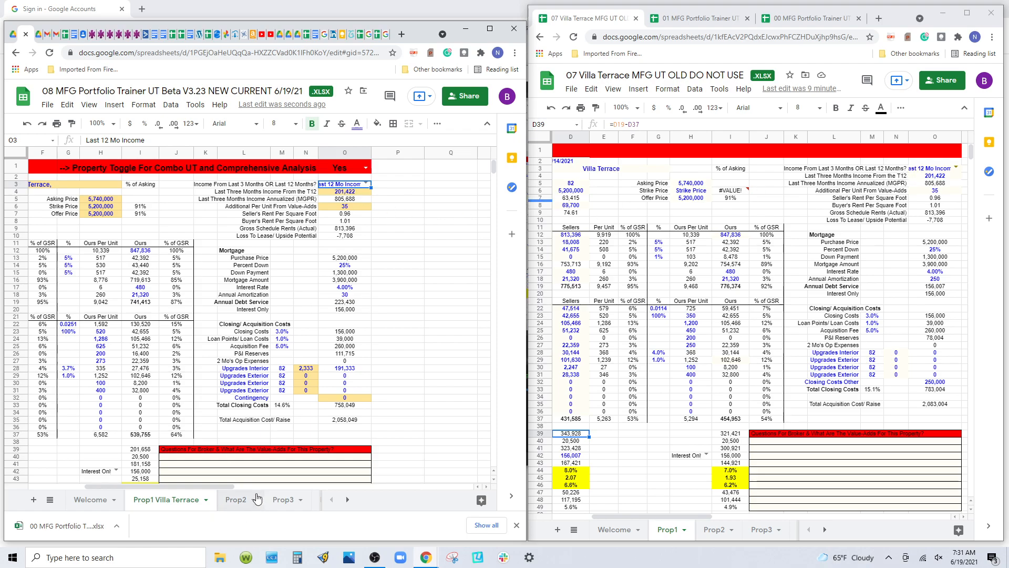
Compare our Total Expenses and Property Taxes between the new template and the old spreadsheet.
{"action": "left_click_drag", "start_coordinate": [228, 487], "coordinate": [174, 487]}
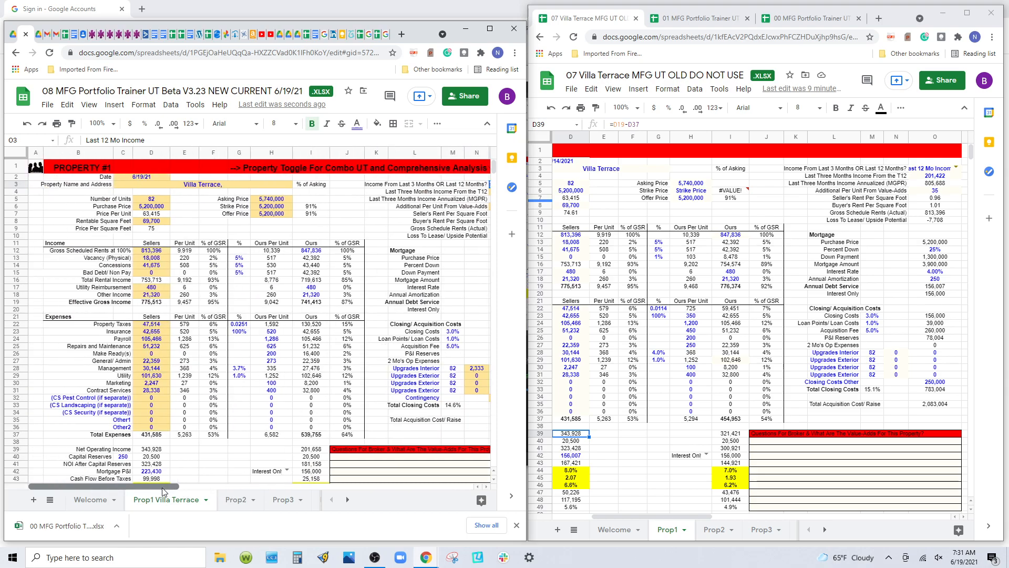
{"action": "scroll", "coordinate": [250, 405], "scroll_direction": "down", "scroll_amount": 3}
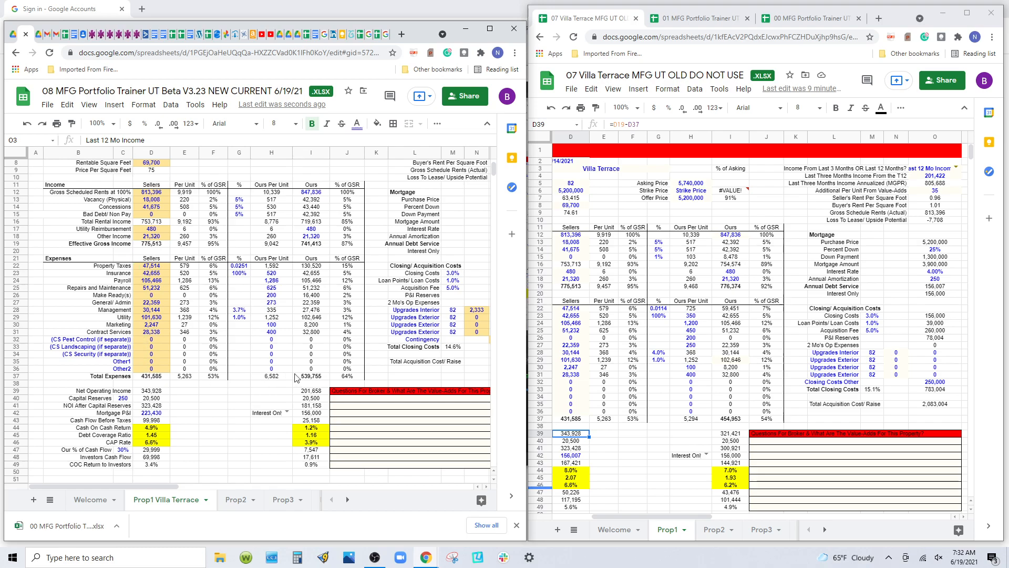
{"action": "left_click", "coordinate": [731, 419]}
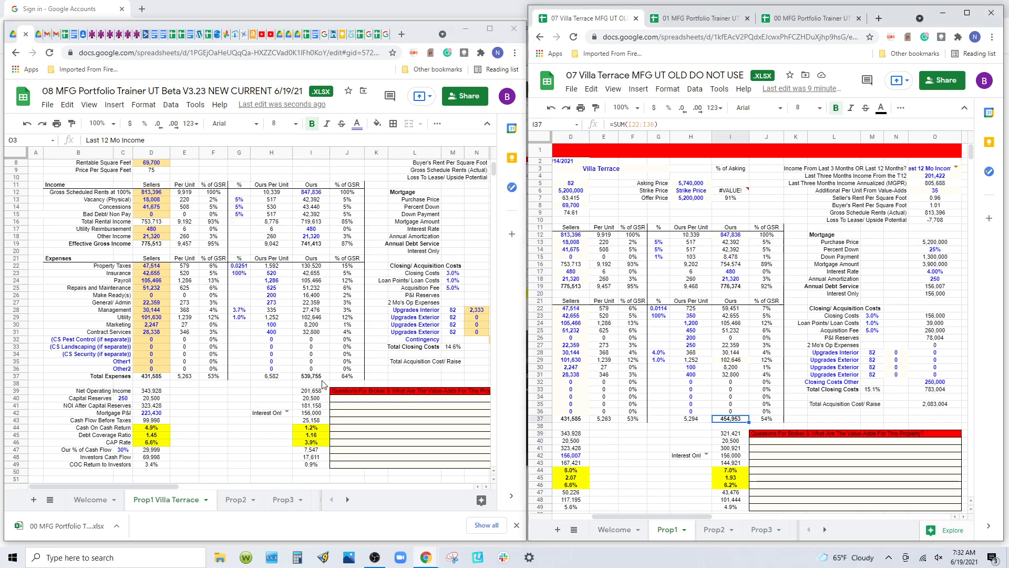
{"action": "left_click", "coordinate": [309, 377]}
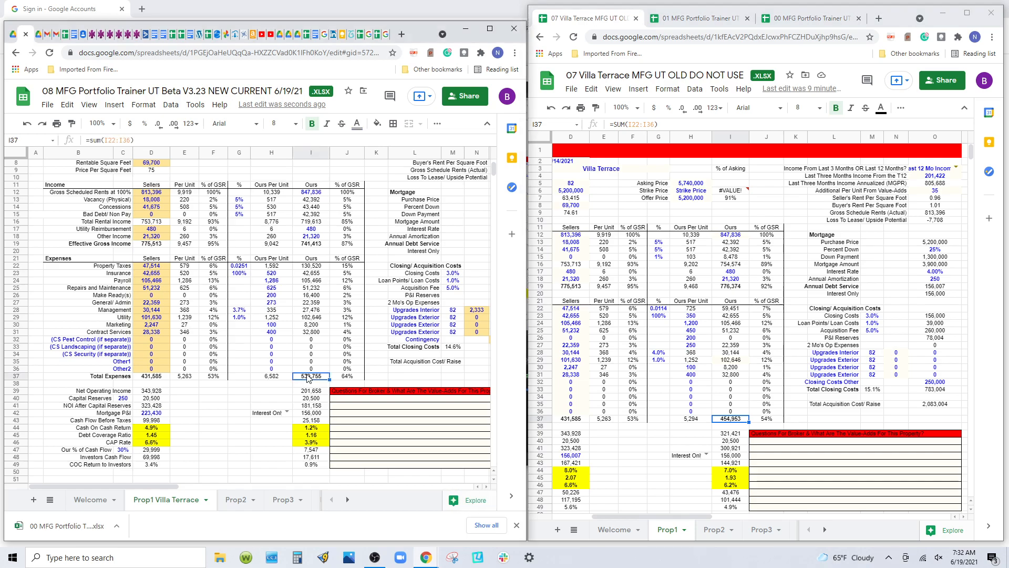
{"action": "left_click", "coordinate": [730, 310]}
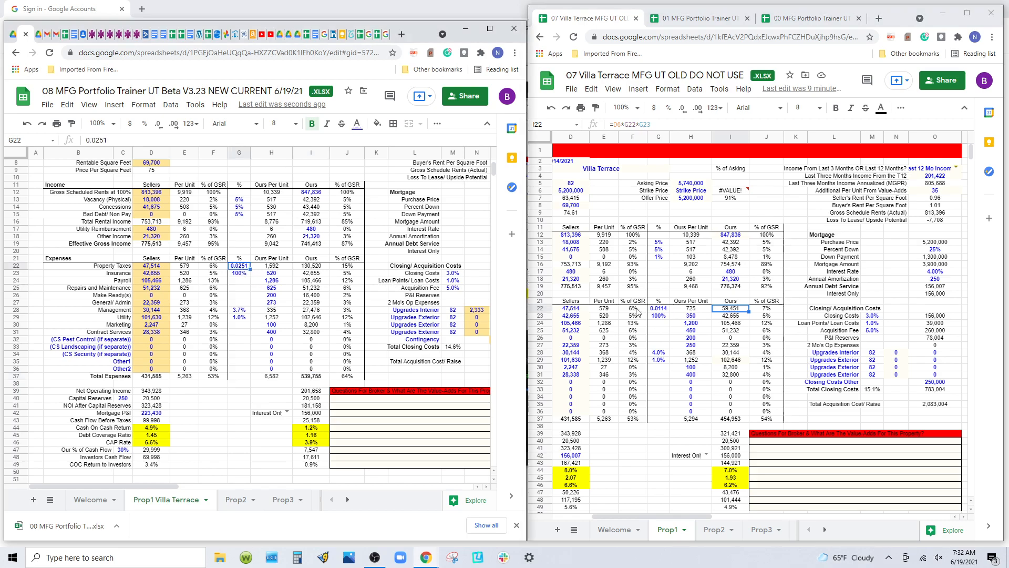
Set our property tax rate to the old spreadsheet's 0.0114329 and recheck our Property Taxes and Total Expenses.
{"action": "left_click", "coordinate": [659, 309]}
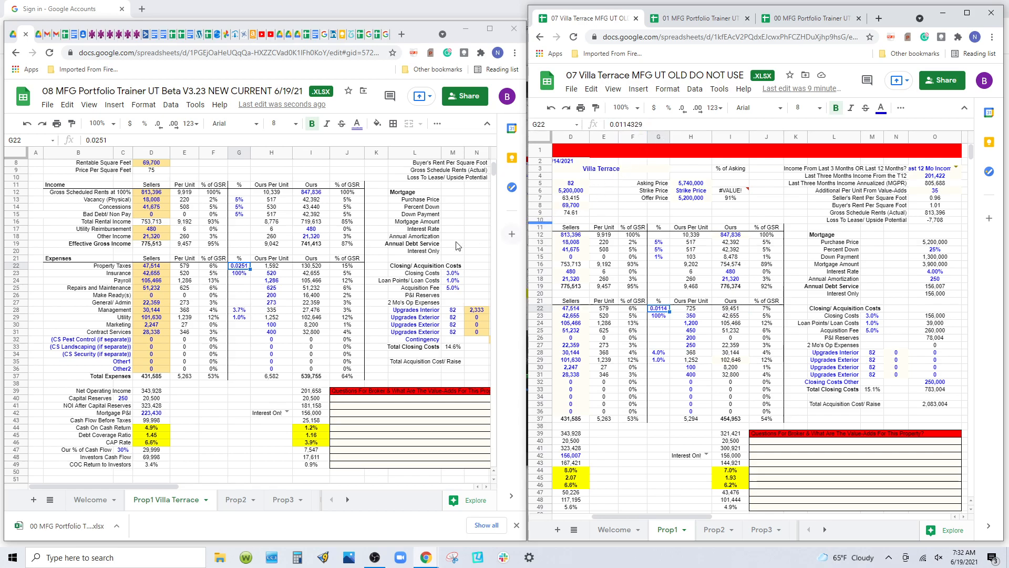
{"action": "left_click", "coordinate": [151, 138]}
{"action": "double_click", "coordinate": [151, 138]}
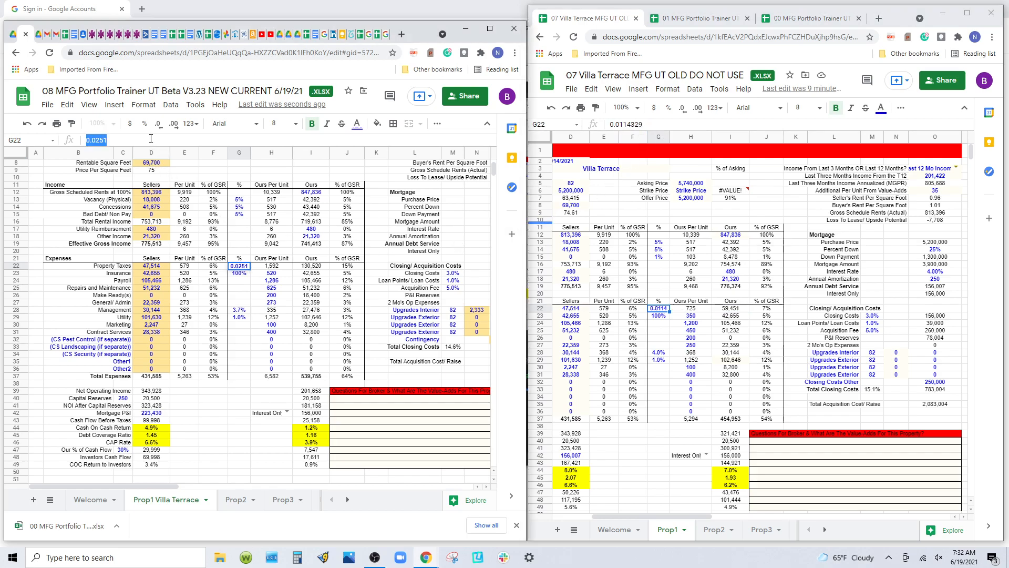
{"action": "type", "text": ".0114329"}
{"action": "key", "text": "Return"}
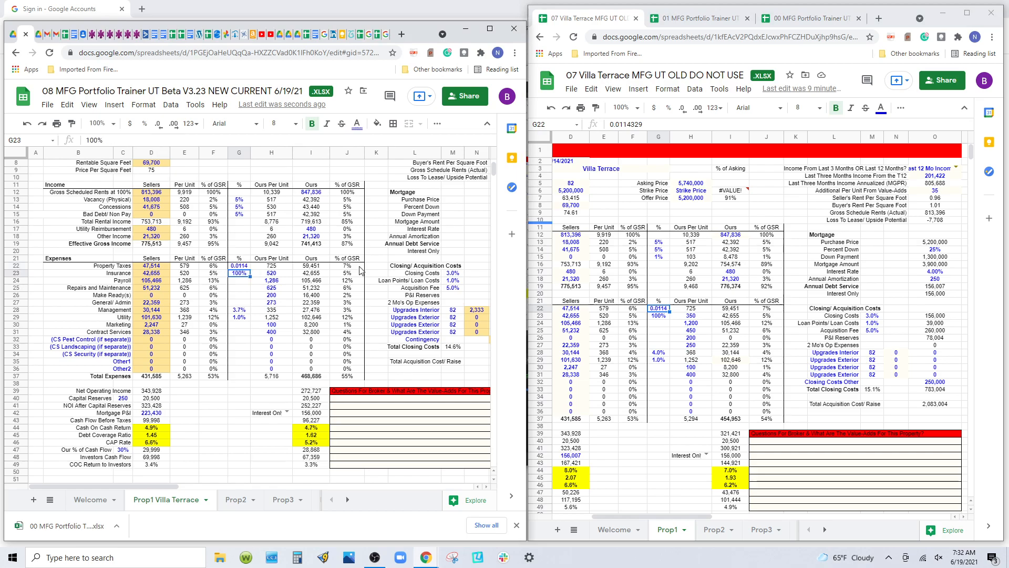
{"action": "left_click", "coordinate": [319, 267]}
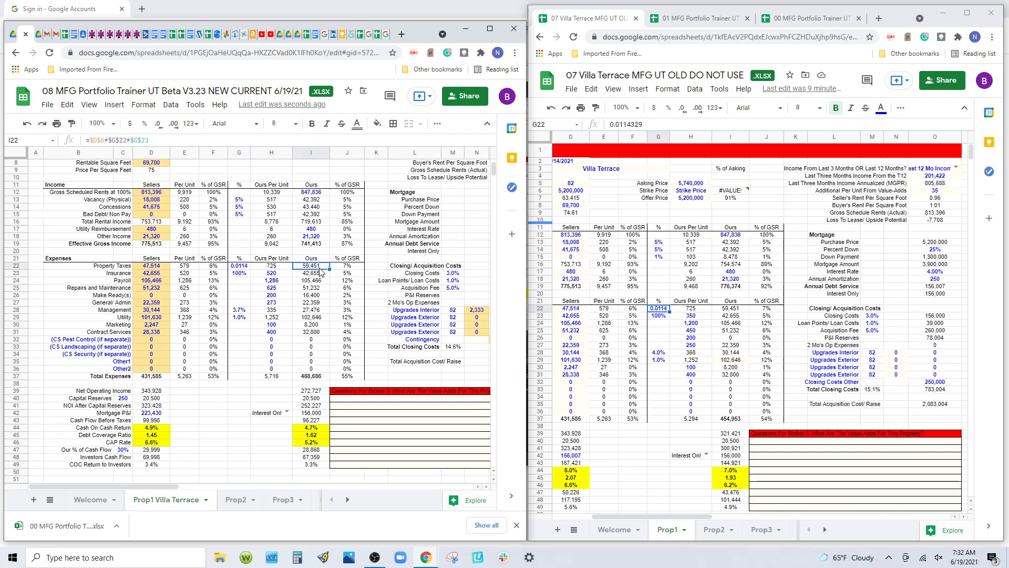
{"action": "left_click", "coordinate": [301, 376]}
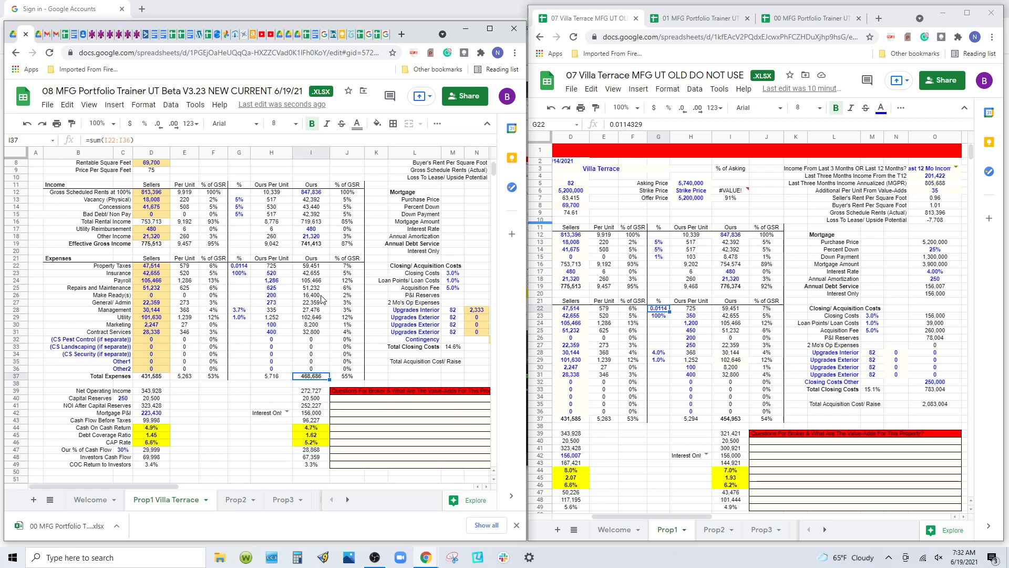
Check our Make Ready(s) total in the old spreadsheet and set our per-unit Make Ready(s) expense to 0 in the new template.
{"action": "left_click", "coordinate": [727, 339]}
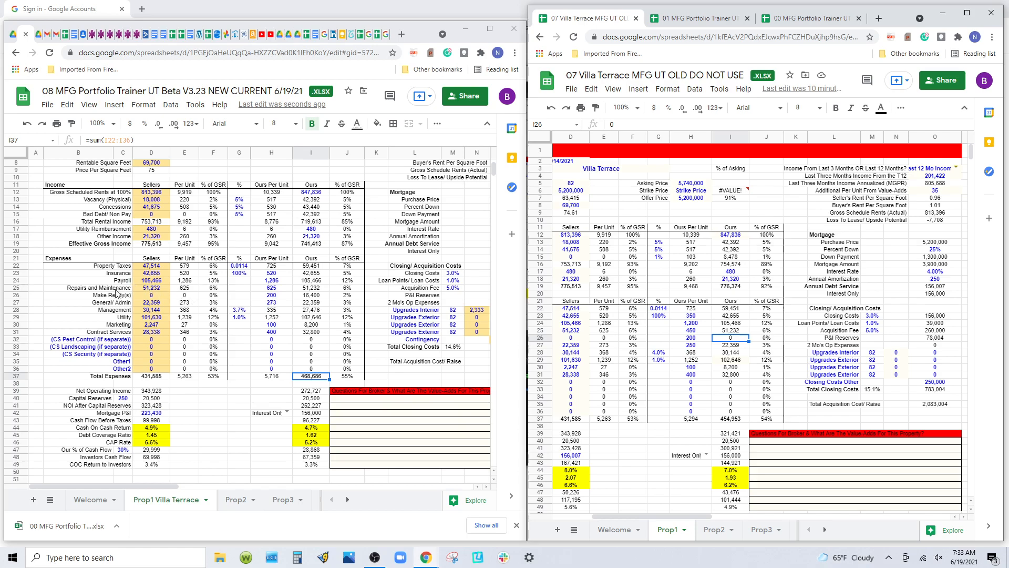
{"action": "left_click", "coordinate": [279, 295]}
{"action": "type", "text": "0"}
{"action": "key", "text": "Return"}
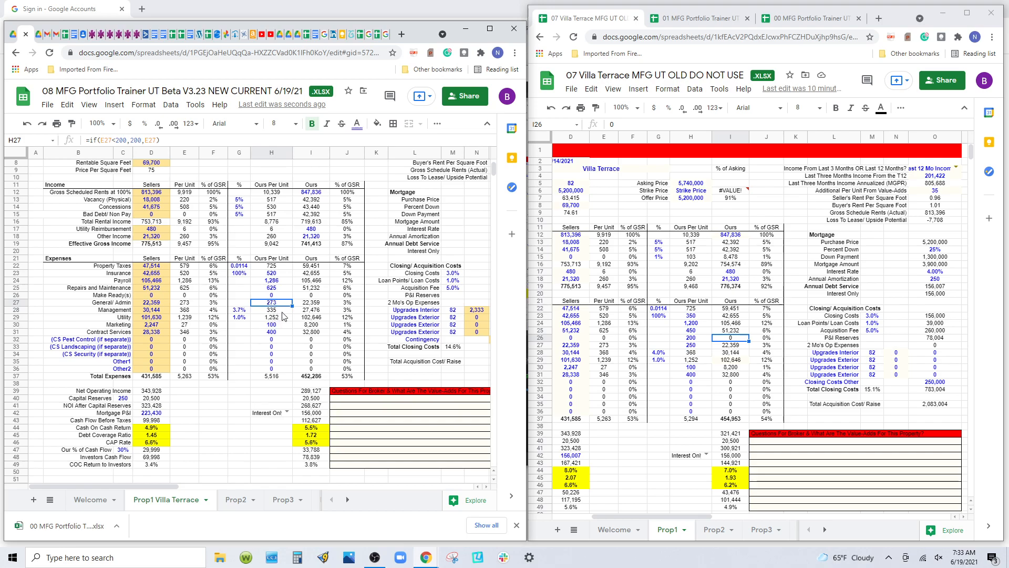
Set our Management expense percentage in the new template to 4%.
{"action": "left_click", "coordinate": [234, 312]}
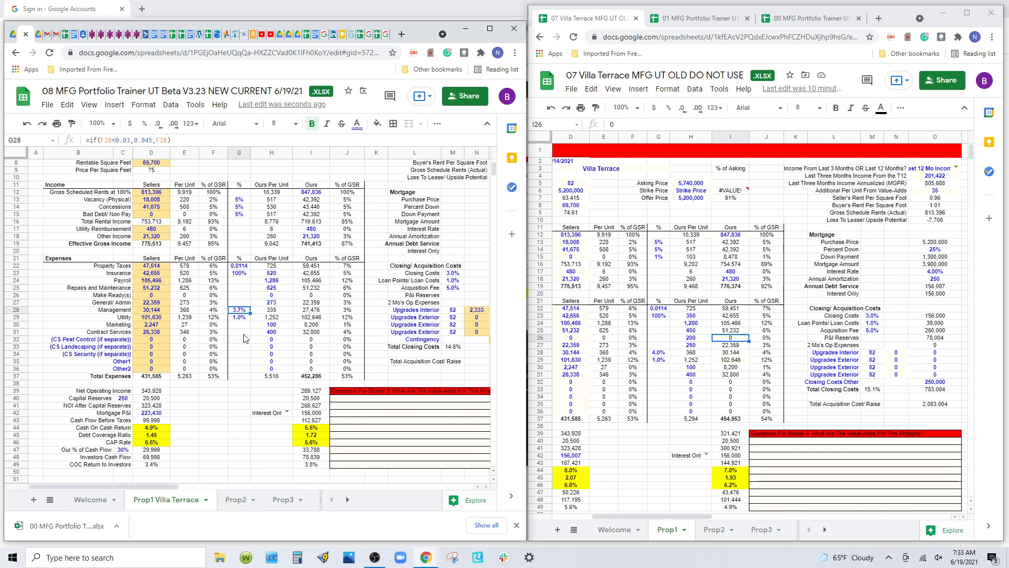
{"action": "type", "text": "4%"}
{"action": "key", "text": "Return"}
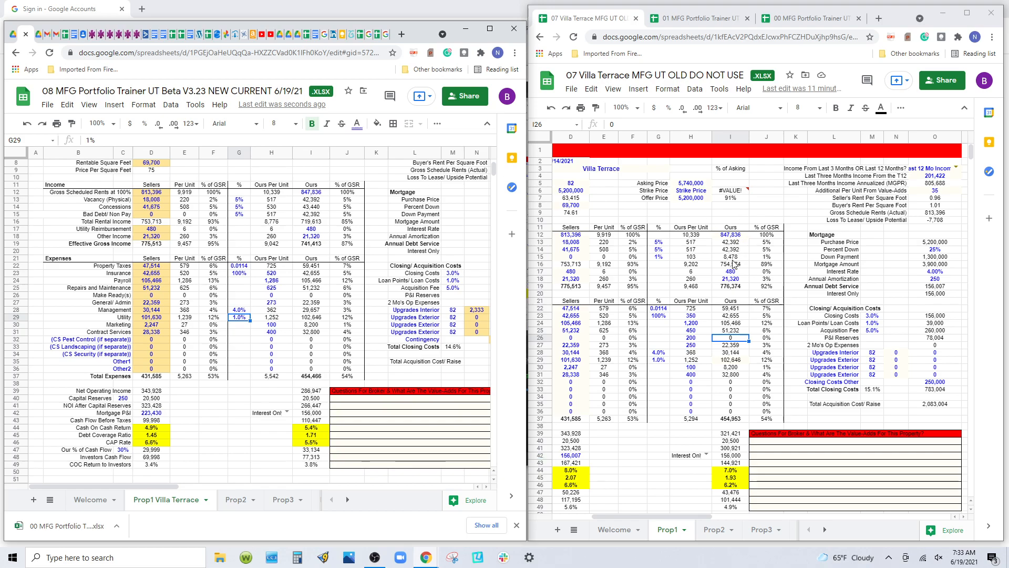
Set our Bad Debt/Non Pay percentage in the new template's income section to 0.
{"action": "left_click", "coordinate": [242, 214]}
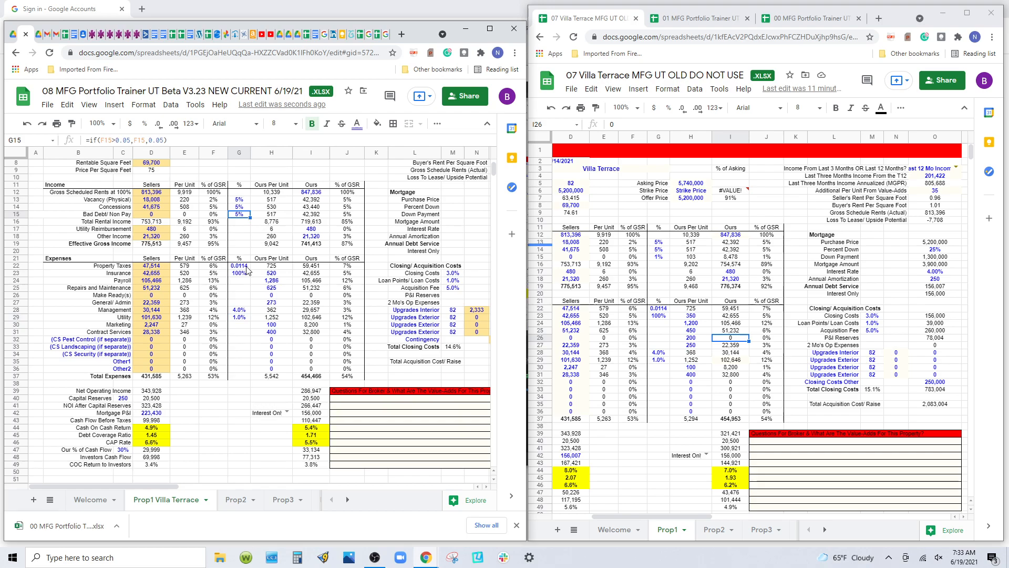
{"action": "type", "text": "0"}
{"action": "key", "text": "Return"}
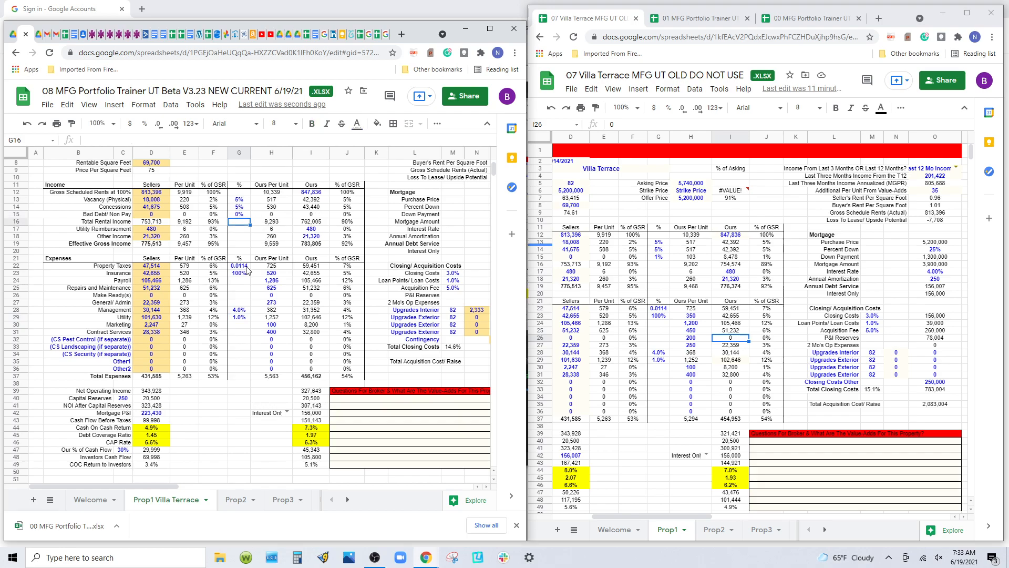
Inspect our Concessions percentage formula in the new template and compare our Cash On Cash Return with the old spreadsheet's.
{"action": "left_click", "coordinate": [239, 210]}
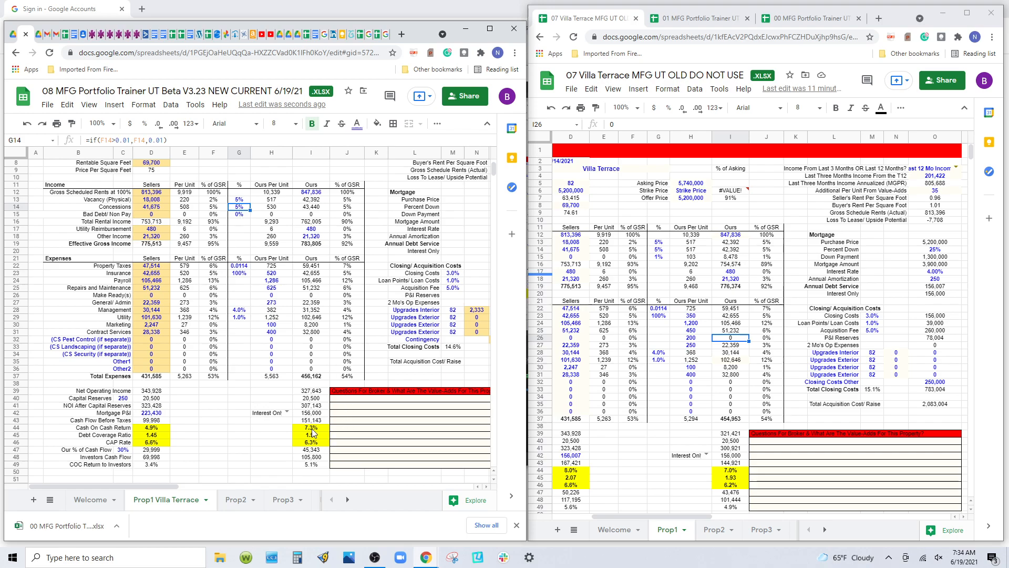
{"action": "left_click", "coordinate": [730, 471]}
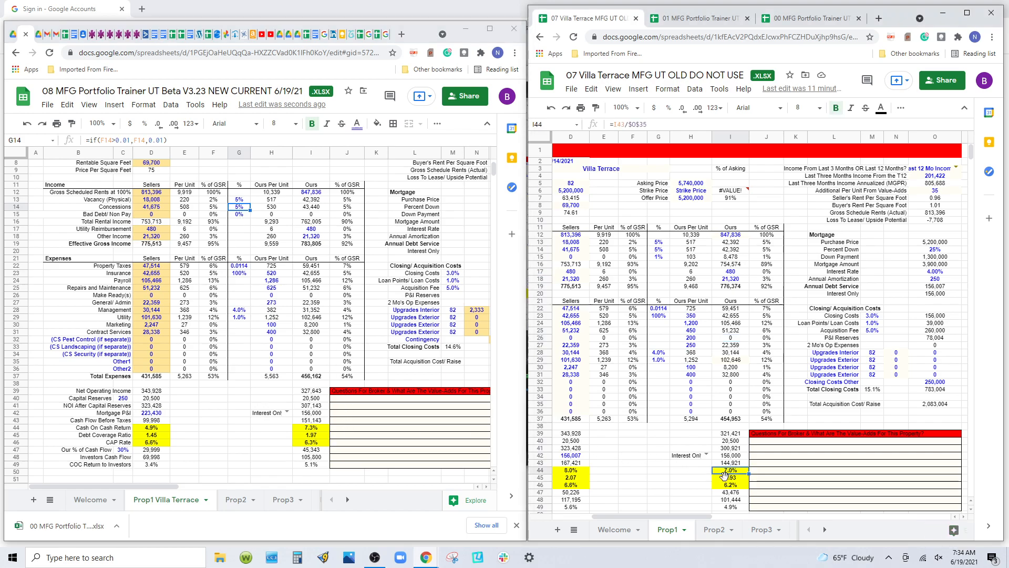
{"action": "left_click", "coordinate": [378, 262]}
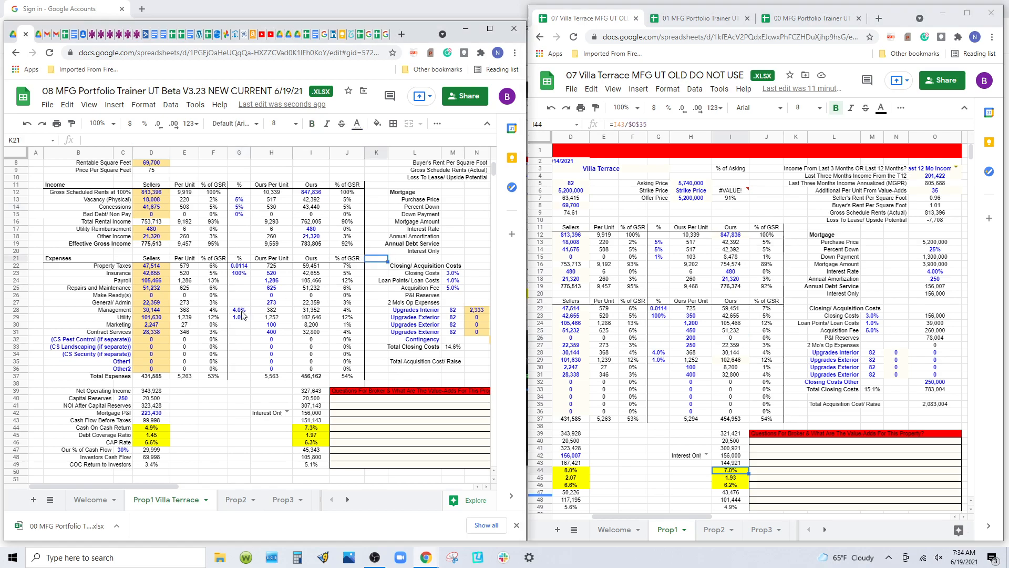